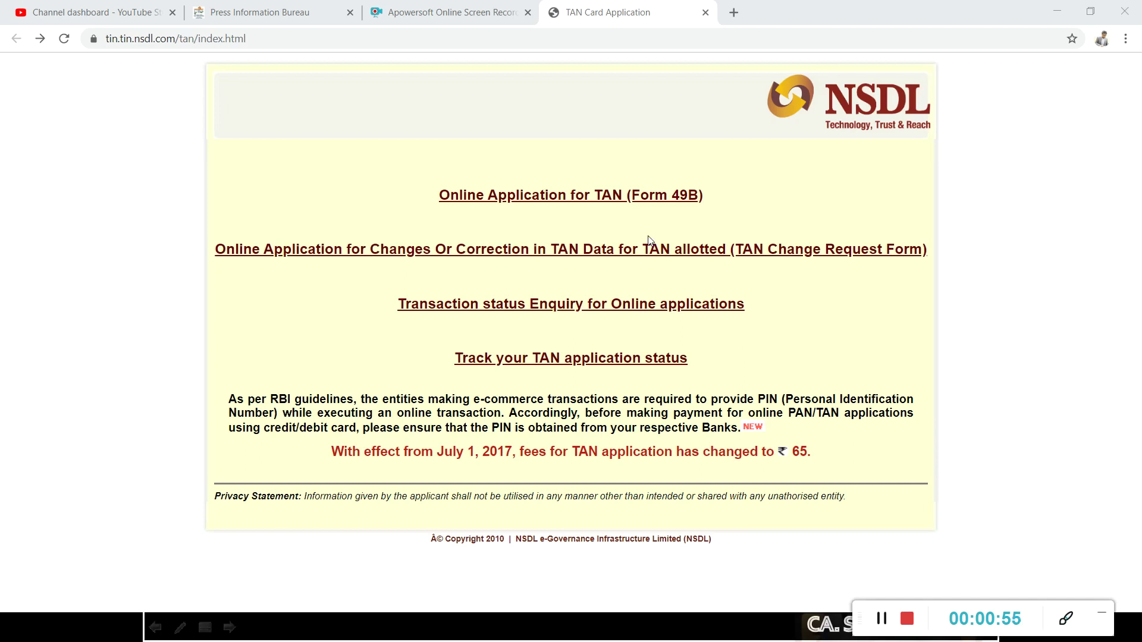
# Open the Online Application for TAN (Form 49B) guidelines page.
pyautogui.click(658, 200)
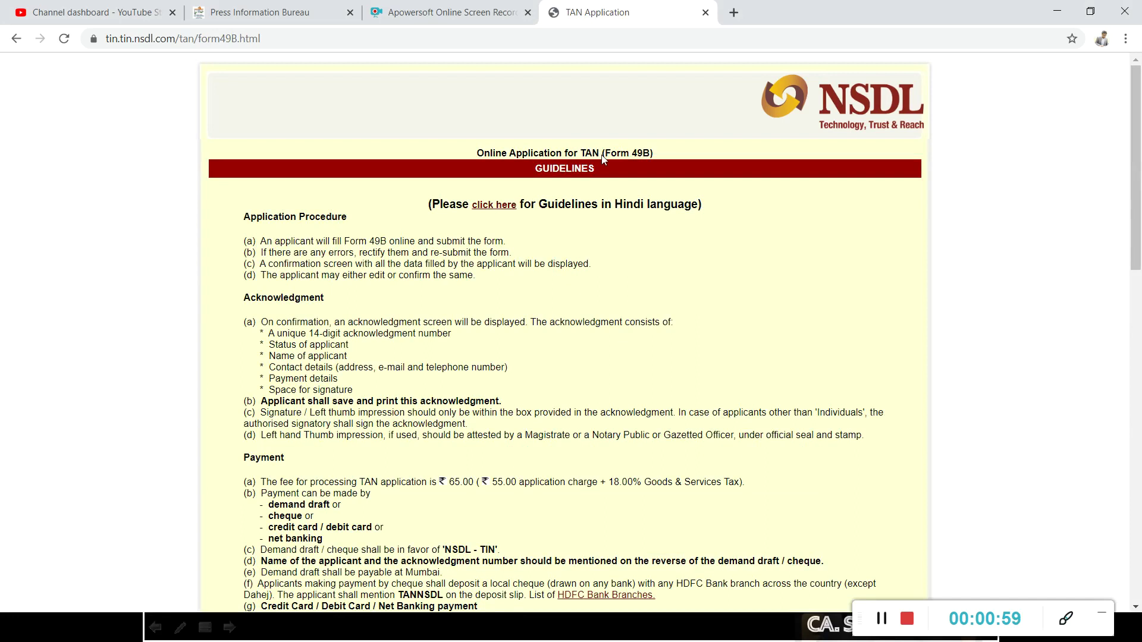
pyautogui.scroll(-4, 393, 304)
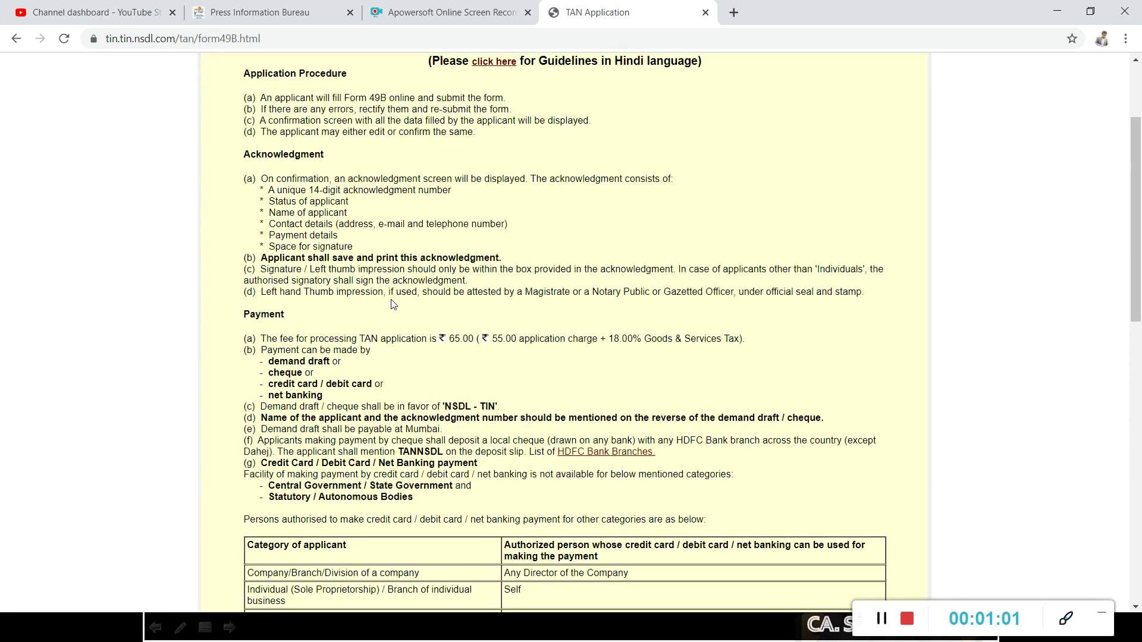
pyautogui.scroll(2, 393, 304)
pyautogui.scroll(2, 394, 305)
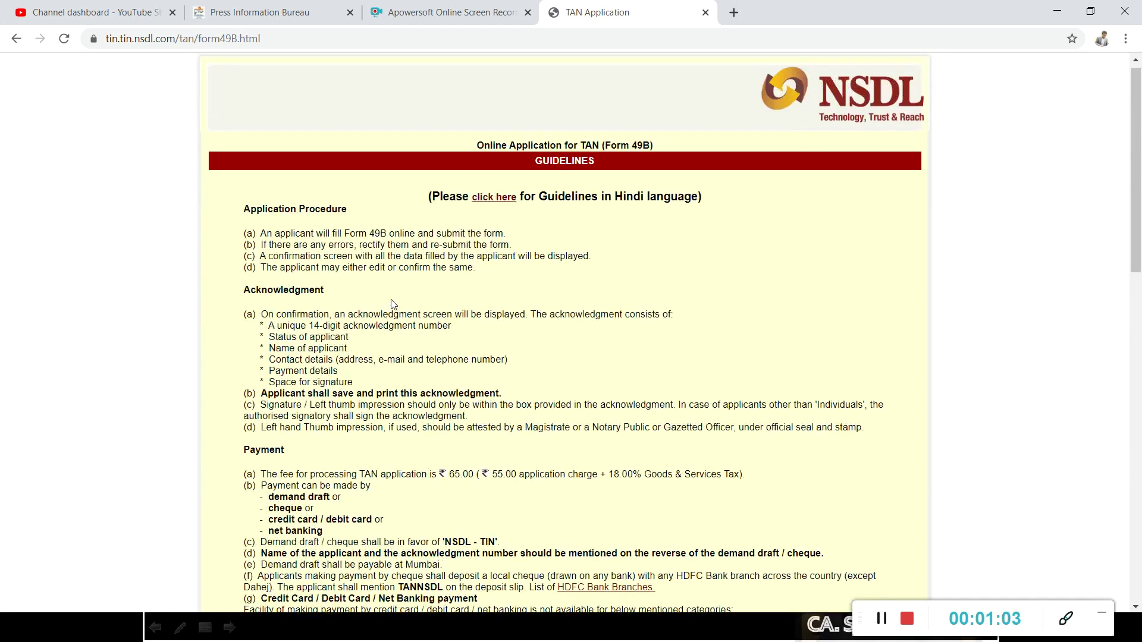
pyautogui.scroll(-2, 352, 388)
pyautogui.scroll(-8, 353, 388)
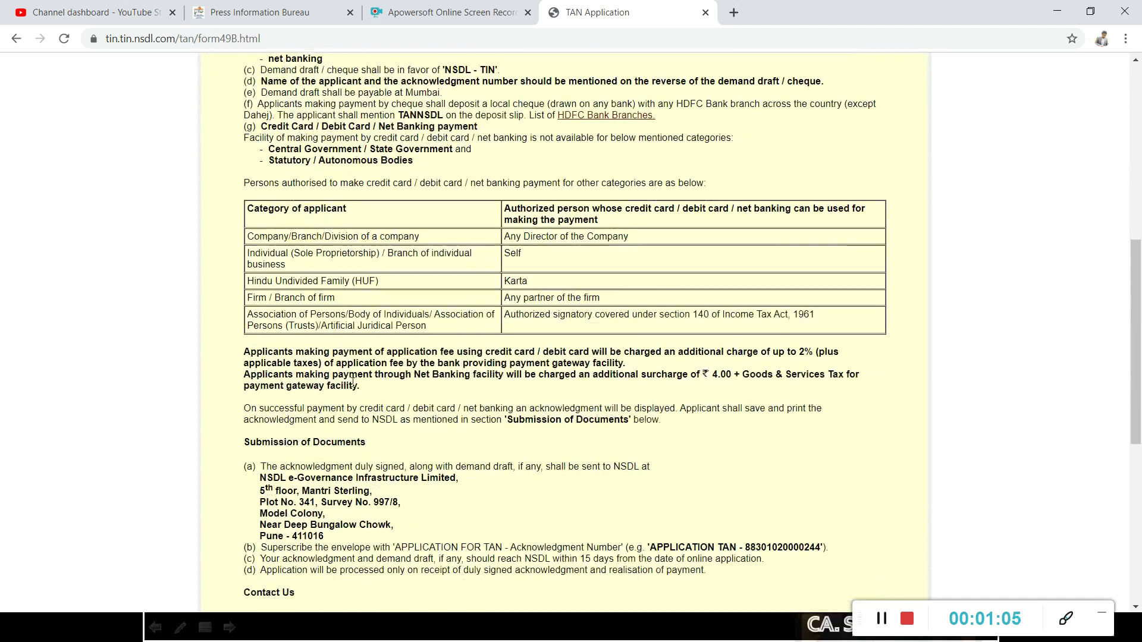
pyautogui.scroll(-2, 353, 382)
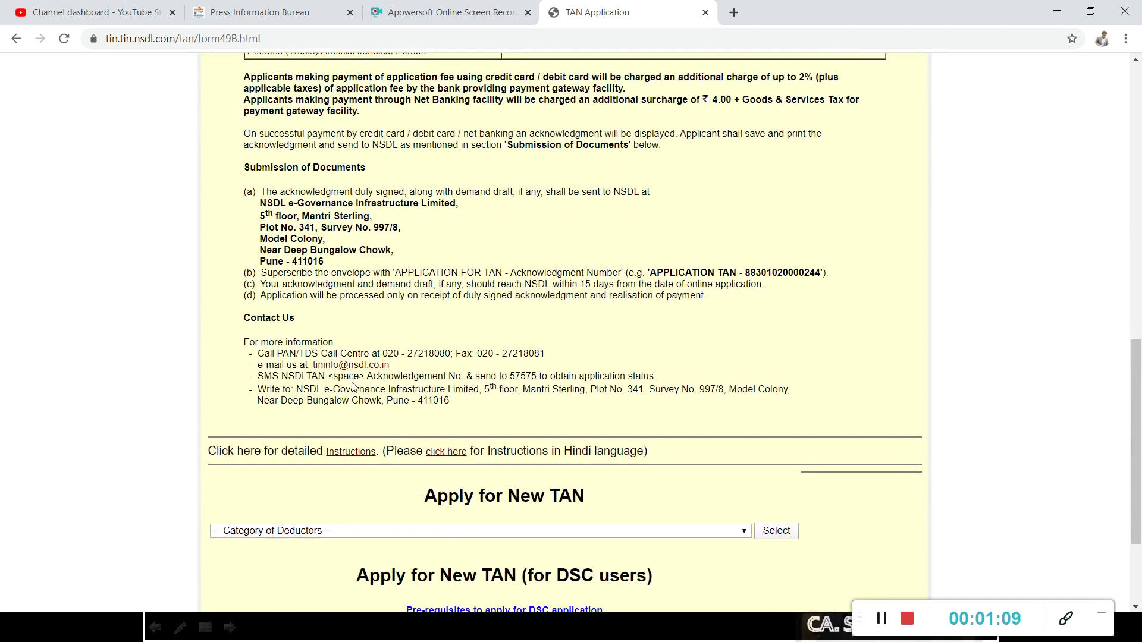
pyautogui.scroll(-1, 353, 386)
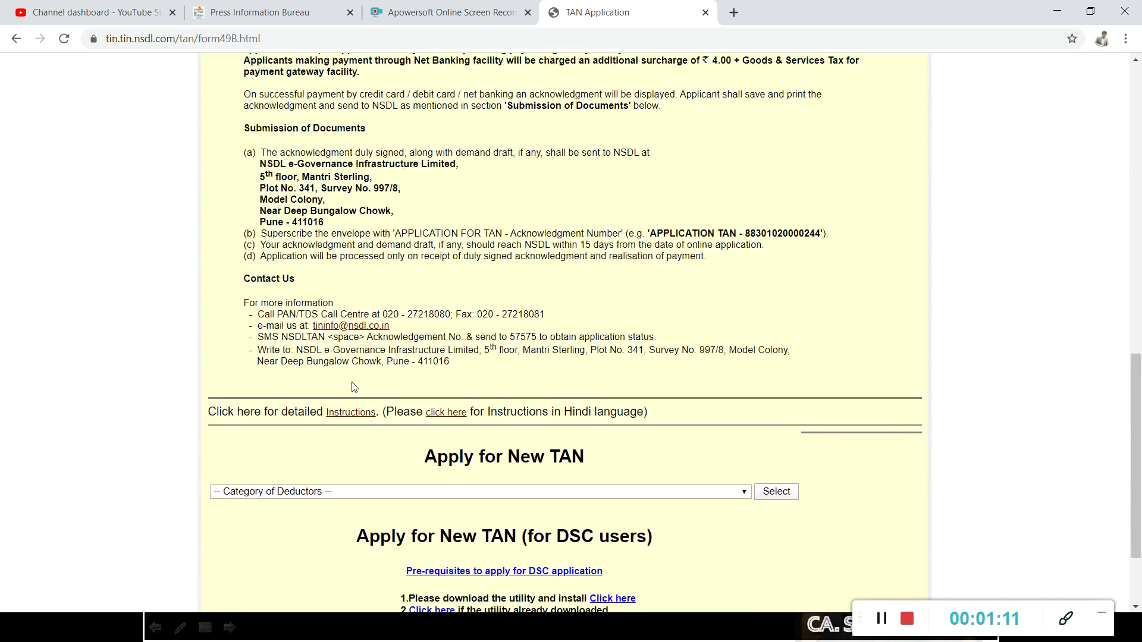
pyautogui.scroll(-2, 354, 386)
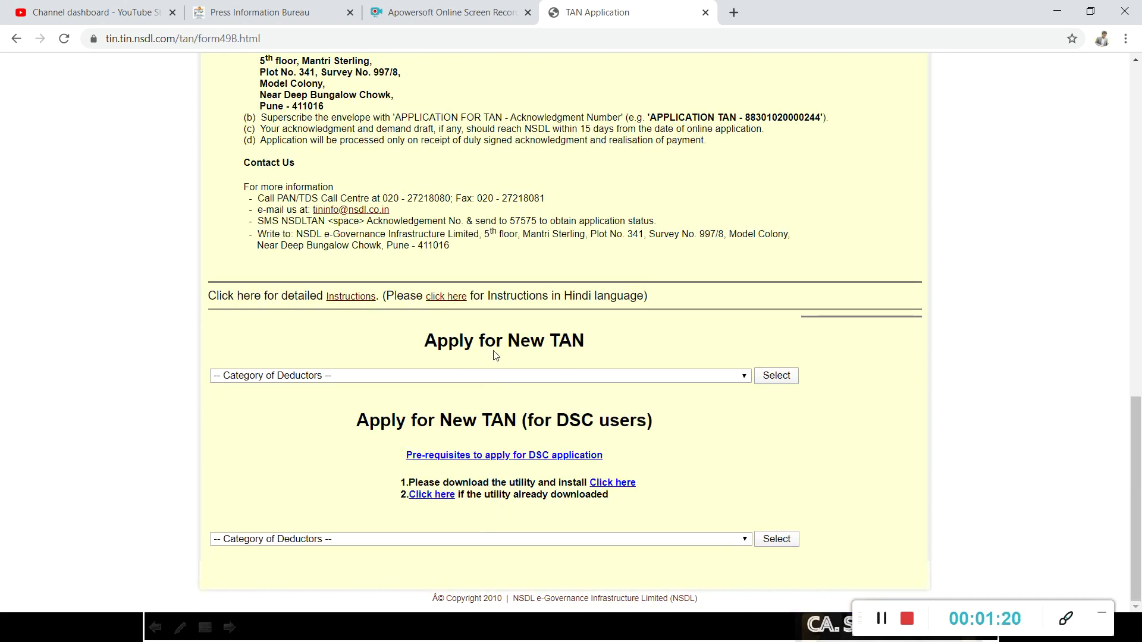
# Select the 'Individual / Hindu Undivided Family(karta)' deductor category to open the blank Form 49B.
pyautogui.click(457, 374)
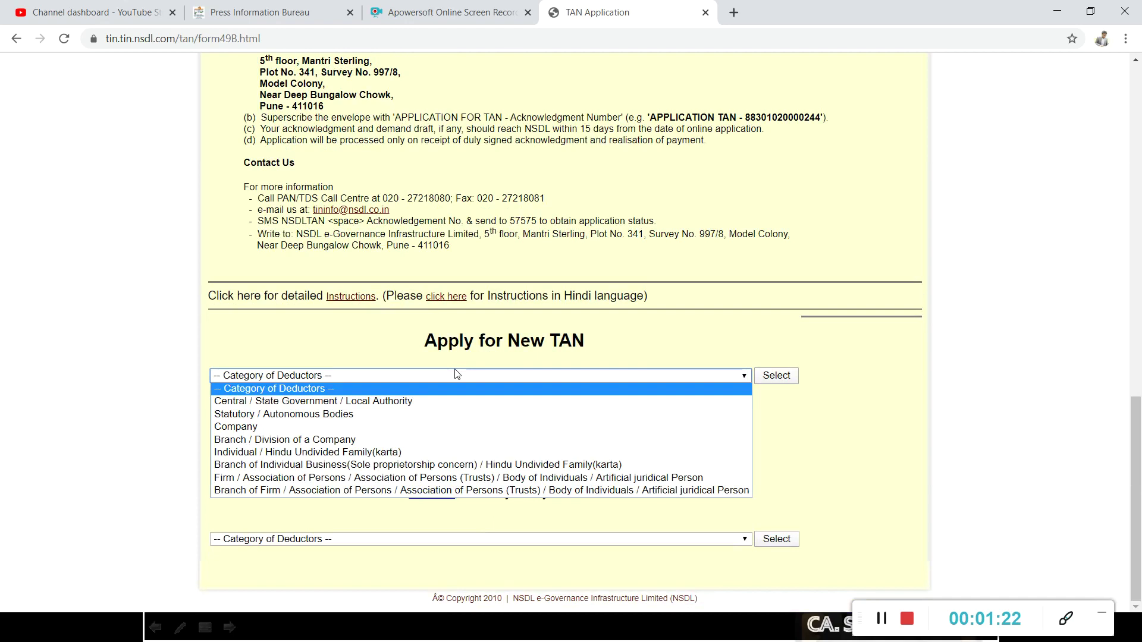
pyautogui.click(409, 457)
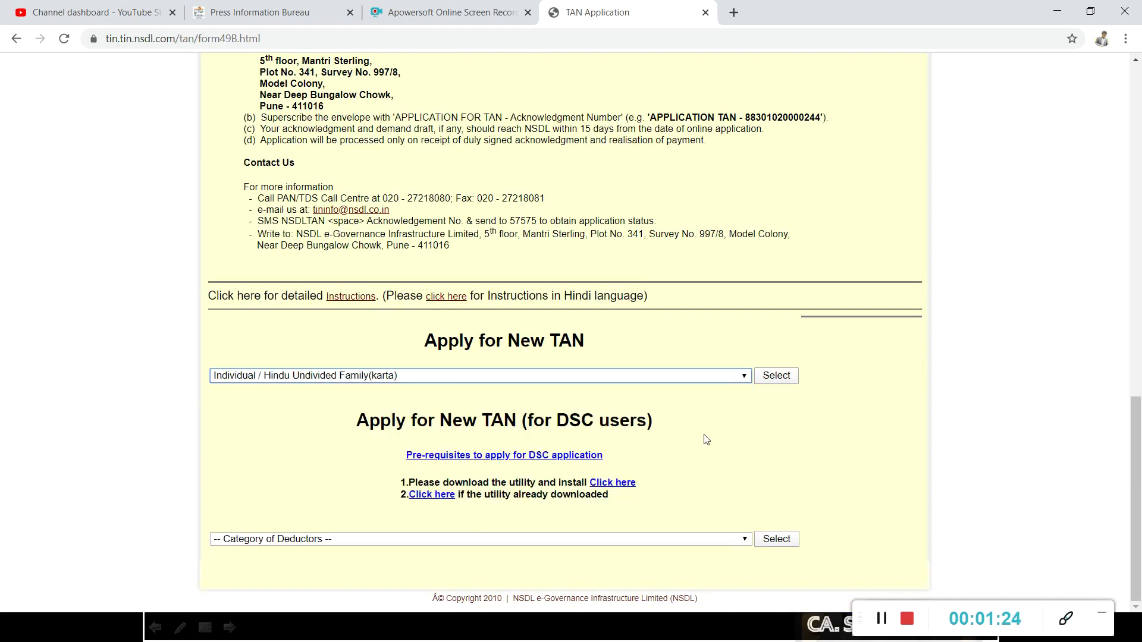
pyautogui.click(768, 377)
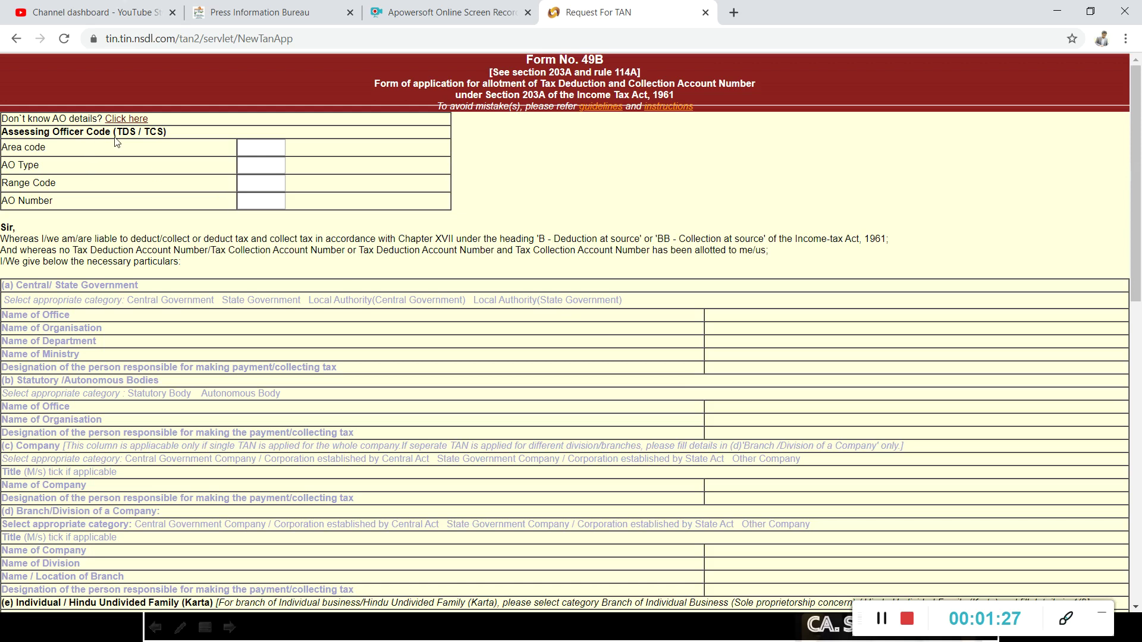
# Choose Net Banking (₹ 65) as the payment mode on Form 49B.
pyautogui.scroll(-7, 289, 219)
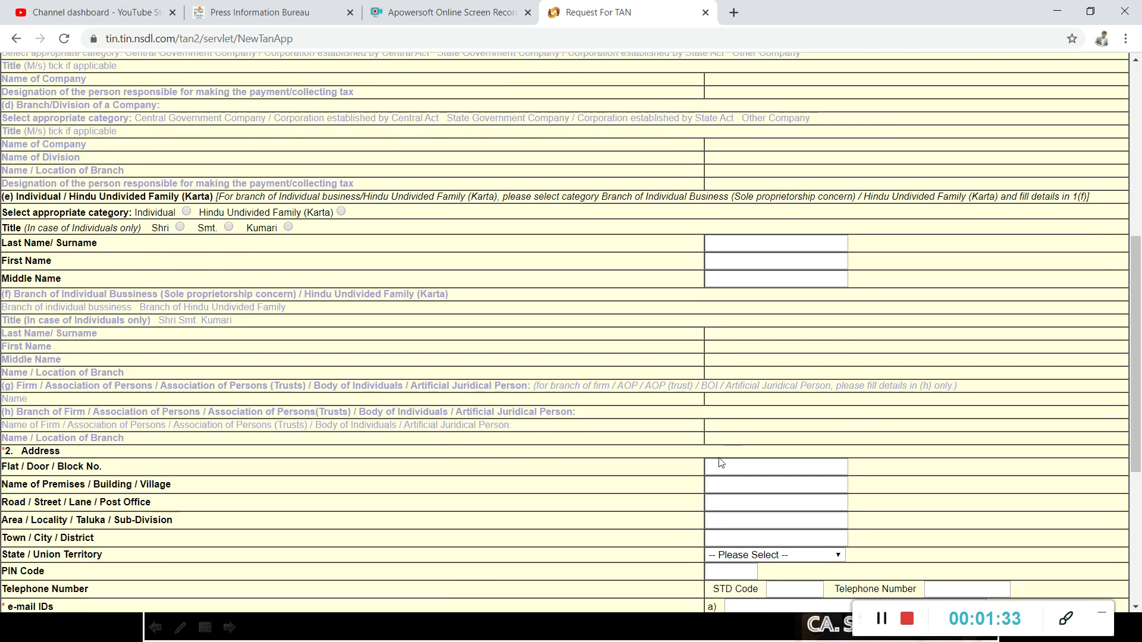
pyautogui.scroll(-5, 719, 461)
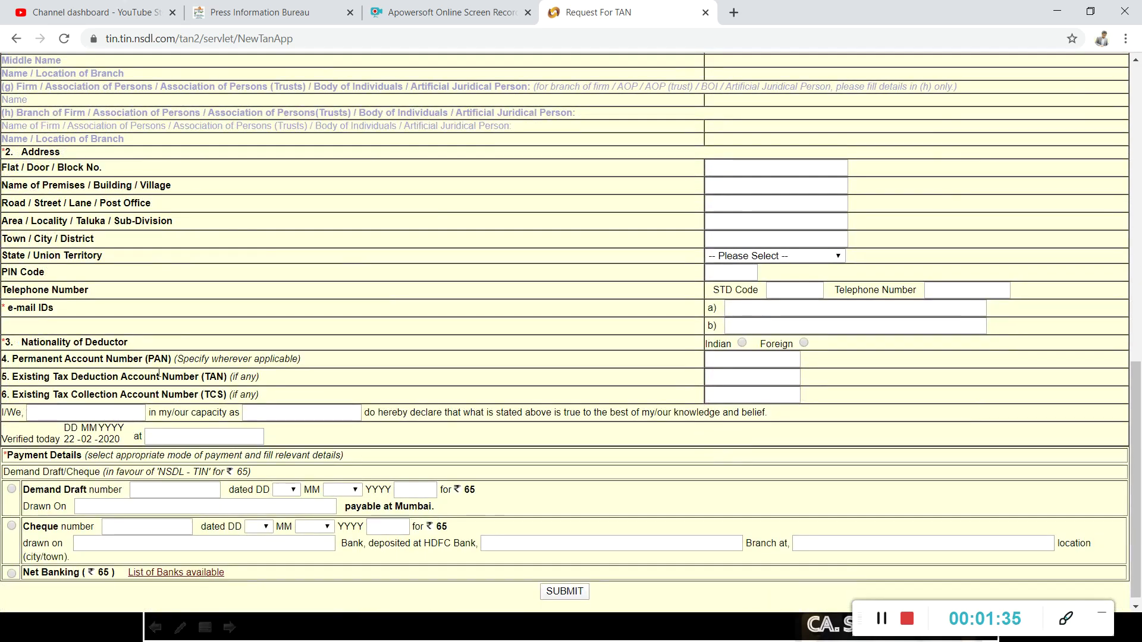
pyautogui.doubleClick(153, 372)
pyautogui.click(716, 355)
pyautogui.scroll(-1, 510, 410)
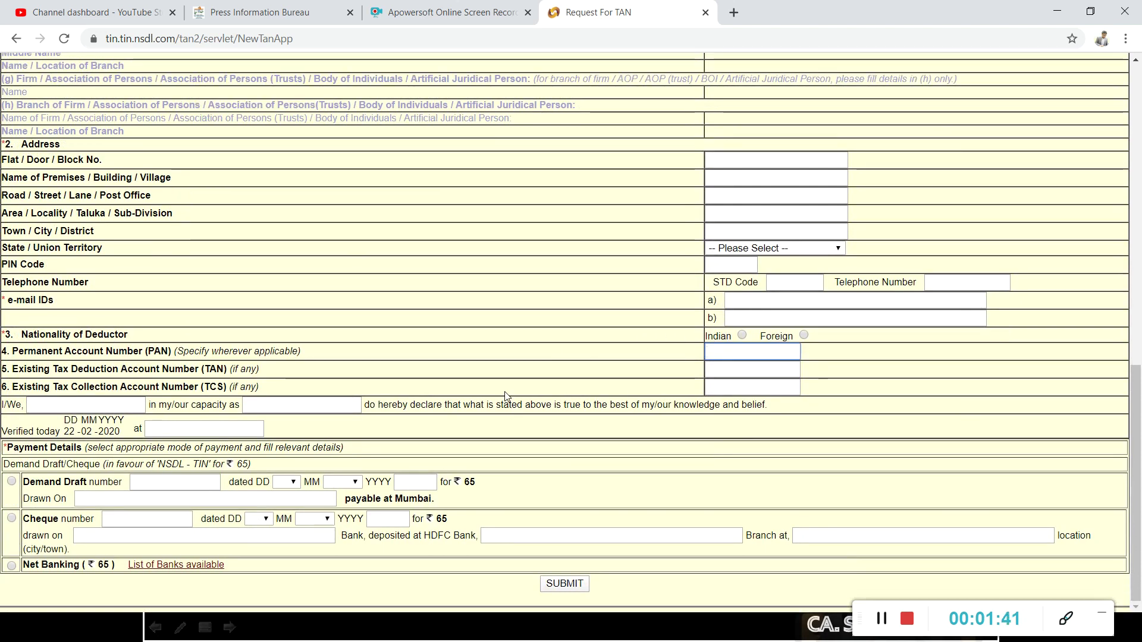
pyautogui.click(12, 565)
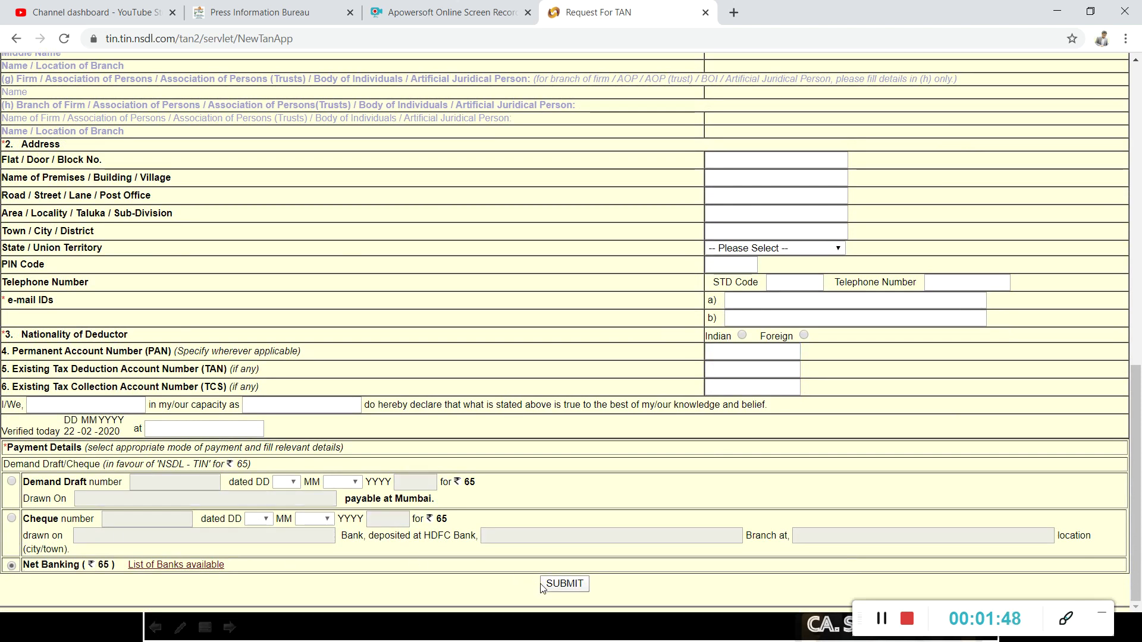
pyautogui.scroll(10, 351, 262)
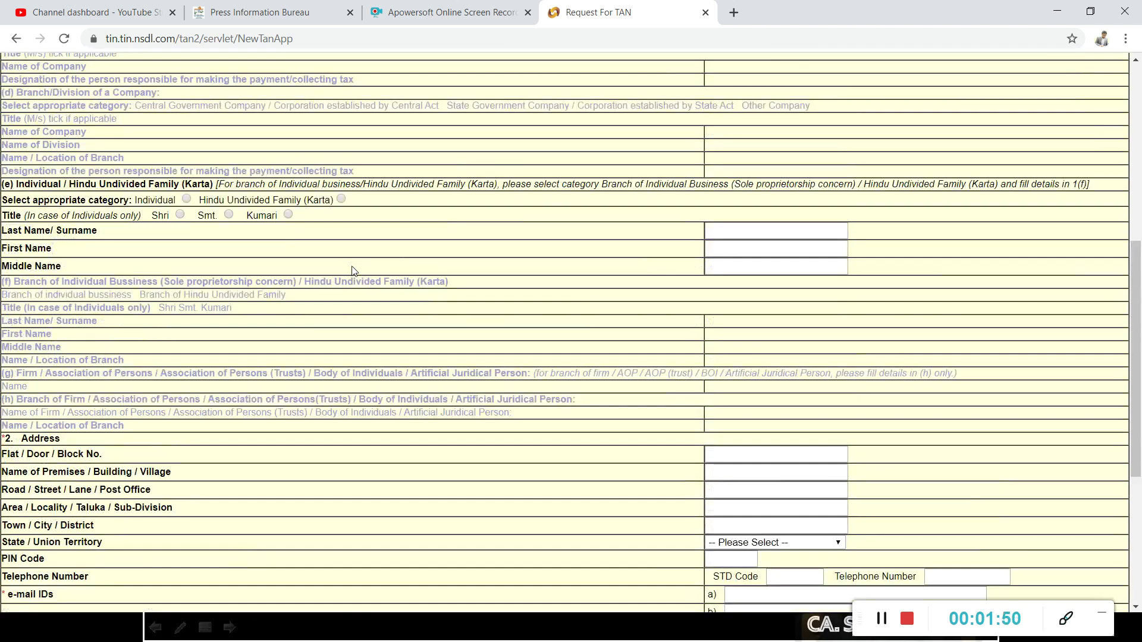
pyautogui.scroll(2, 354, 273)
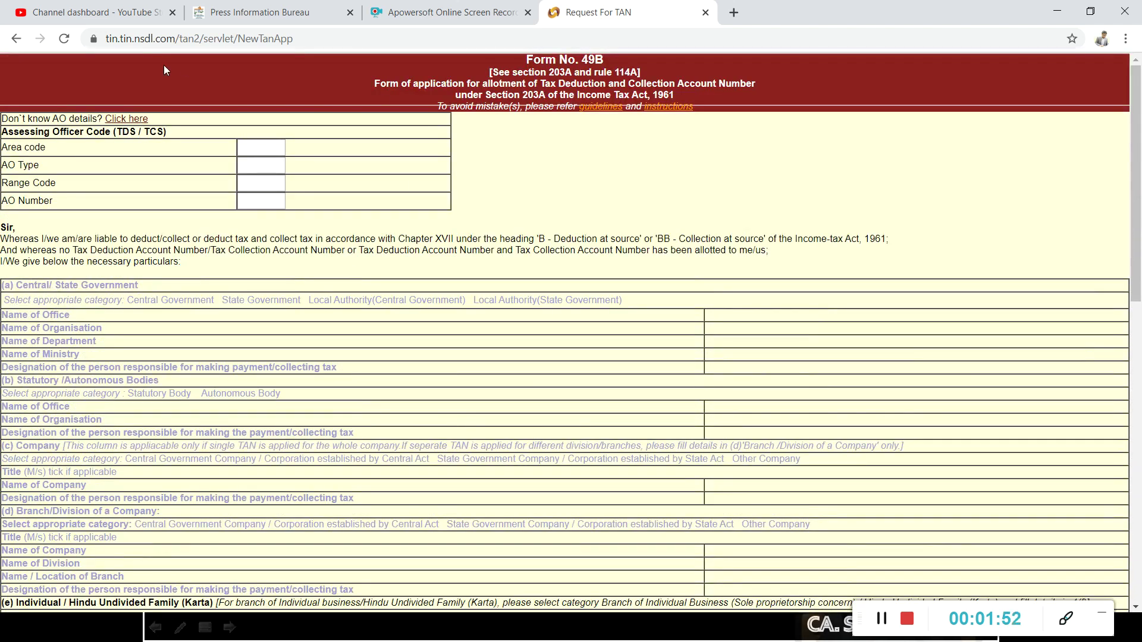
# Go back to the NSDL TAN Application page with the Form 49B guidelines.
pyautogui.click(18, 40)
pyautogui.scroll(2, 436, 287)
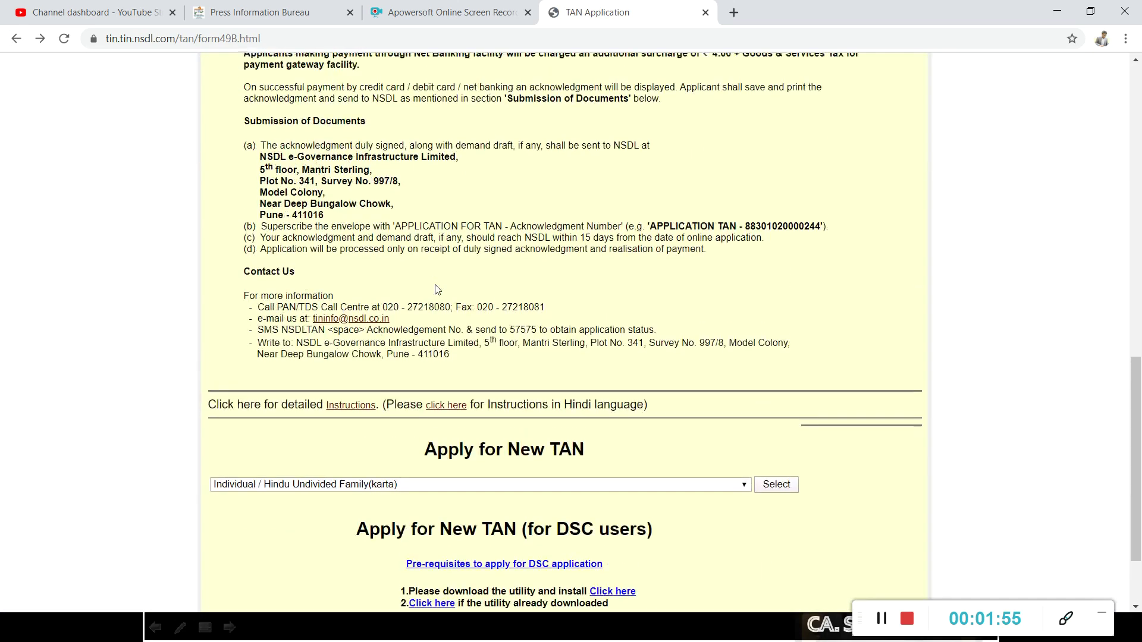
pyautogui.scroll(15, 437, 290)
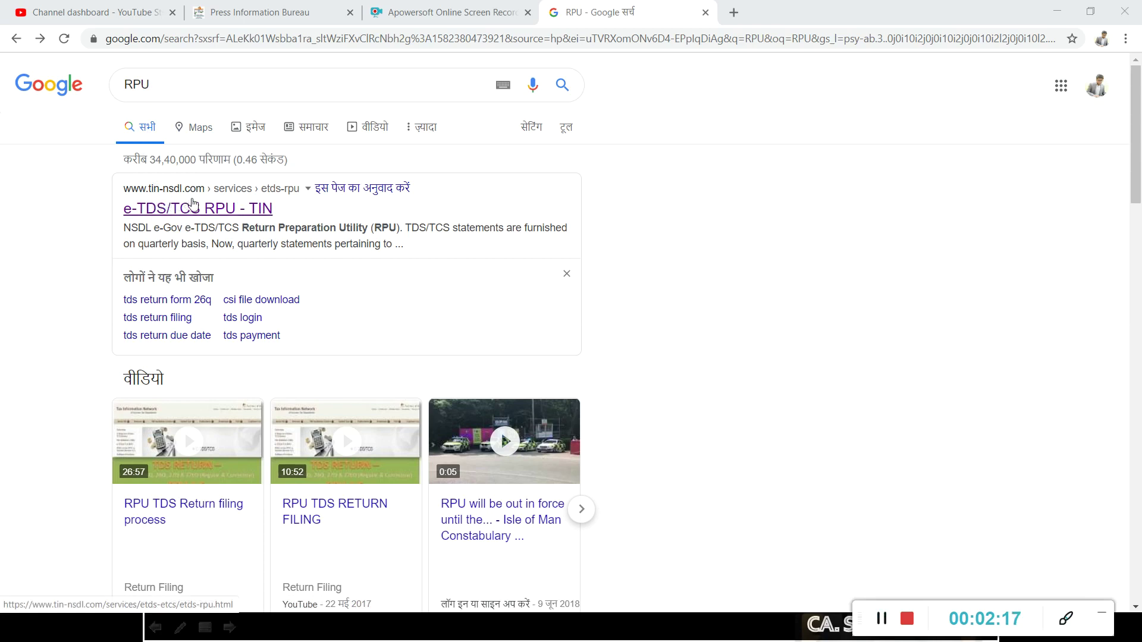
# Open the 'e-TDS/TCS RPU - TIN' page from the search results.
pyautogui.click(190, 213)
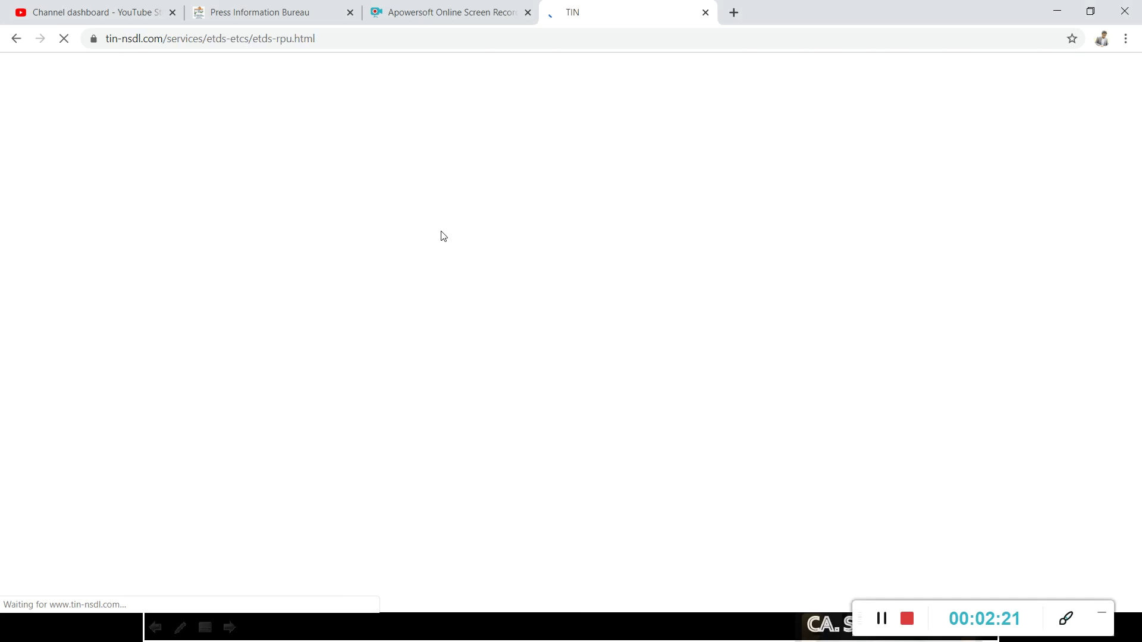
pyautogui.scroll(-3, 594, 315)
pyautogui.scroll(-4, 593, 305)
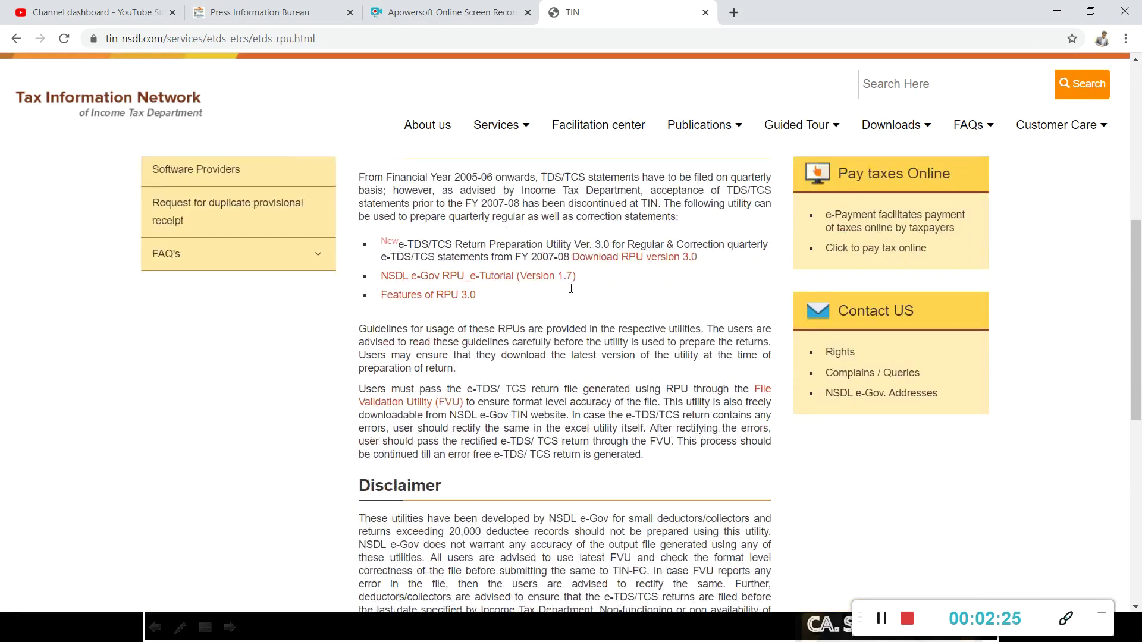
pyautogui.scroll(-4, 571, 288)
pyautogui.scroll(5, 571, 289)
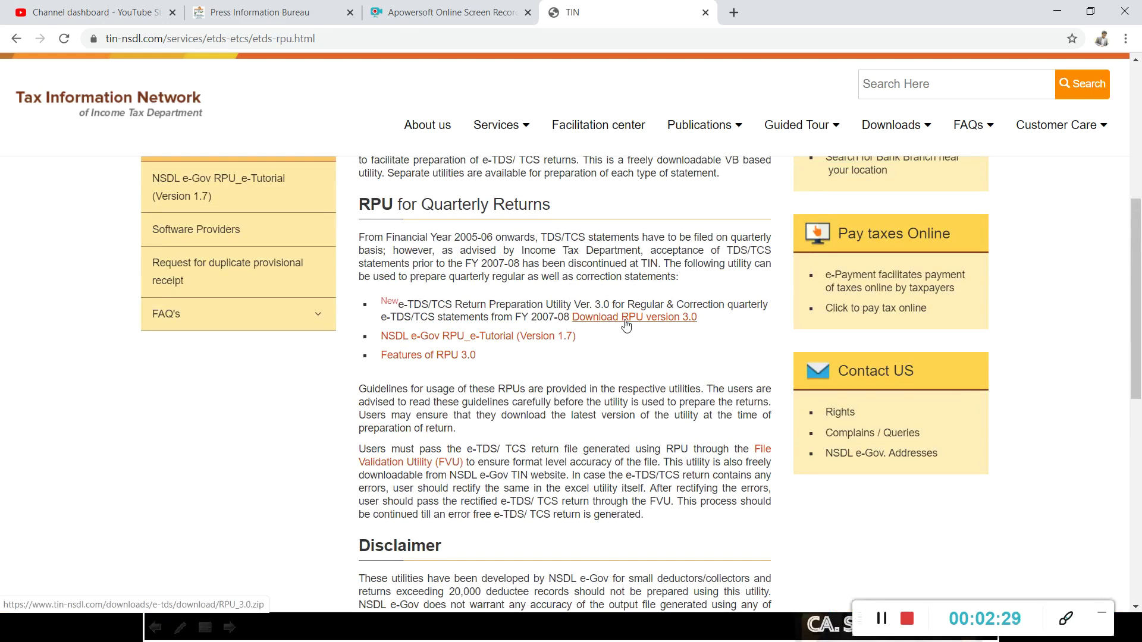
# Download RPU version 3.0 as RPU_3.0.zip (27.7 MB).
pyautogui.click(666, 323)
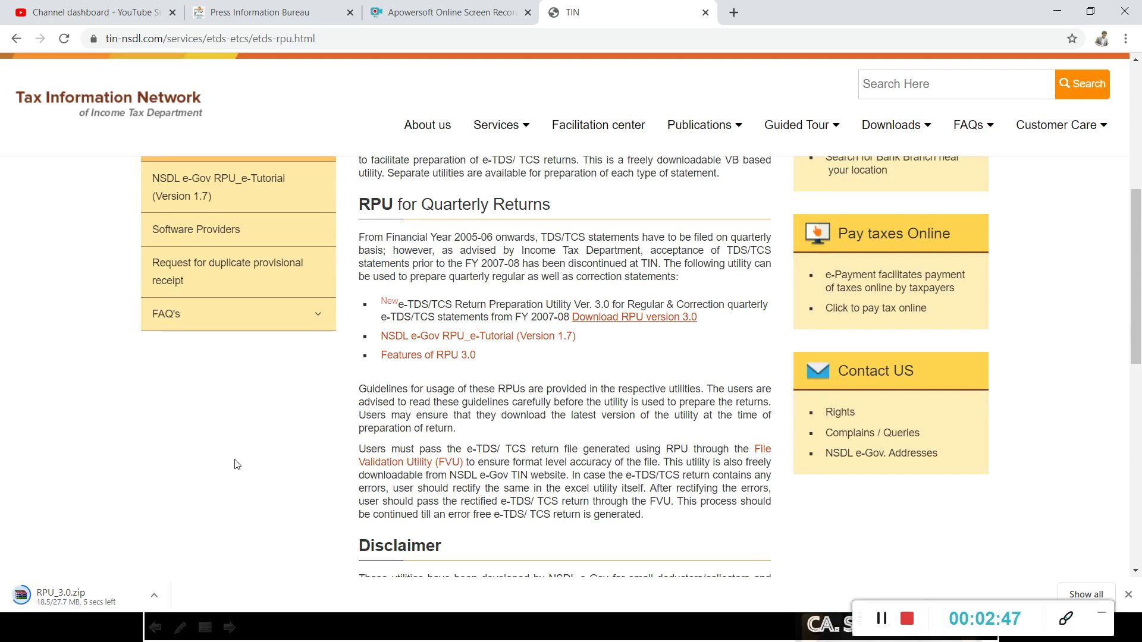
pyautogui.scroll(-1, 236, 464)
pyautogui.scroll(2, 236, 464)
pyautogui.scroll(2, 237, 465)
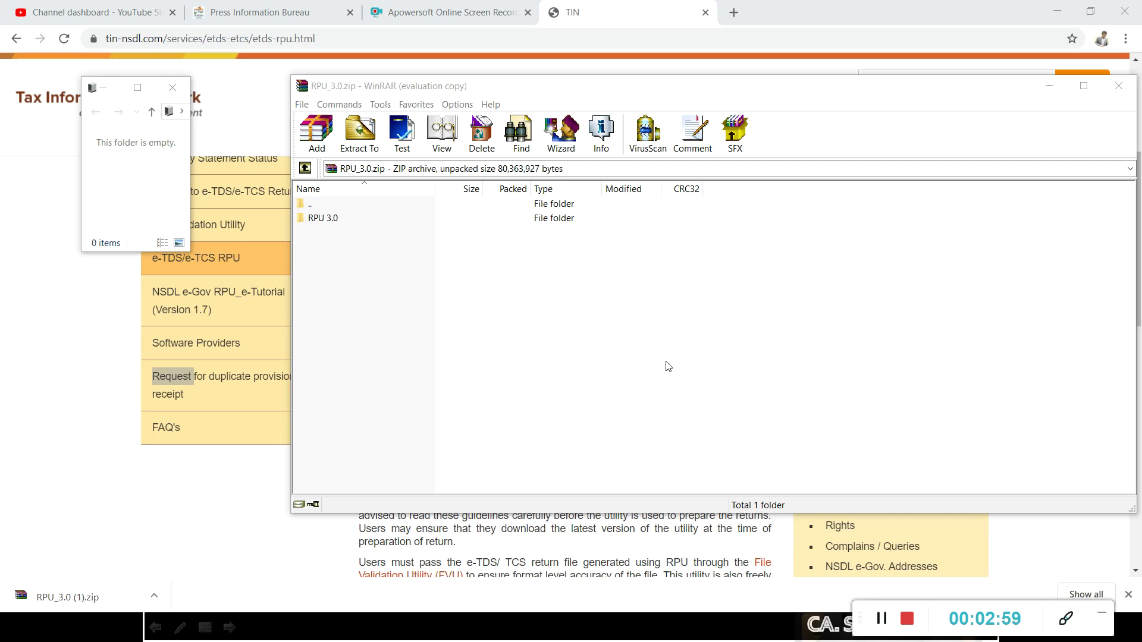
# Open the RPU 3.0 folder inside the RPU_3.0.zip archive.
pyautogui.click(332, 225)
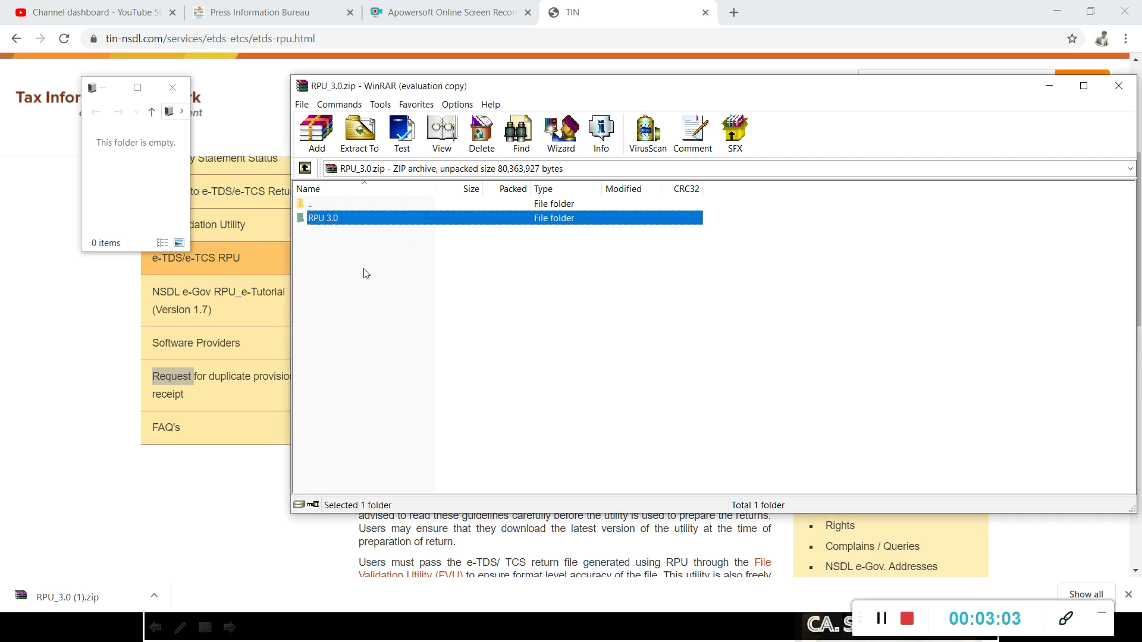
pyautogui.rightClick(339, 221)
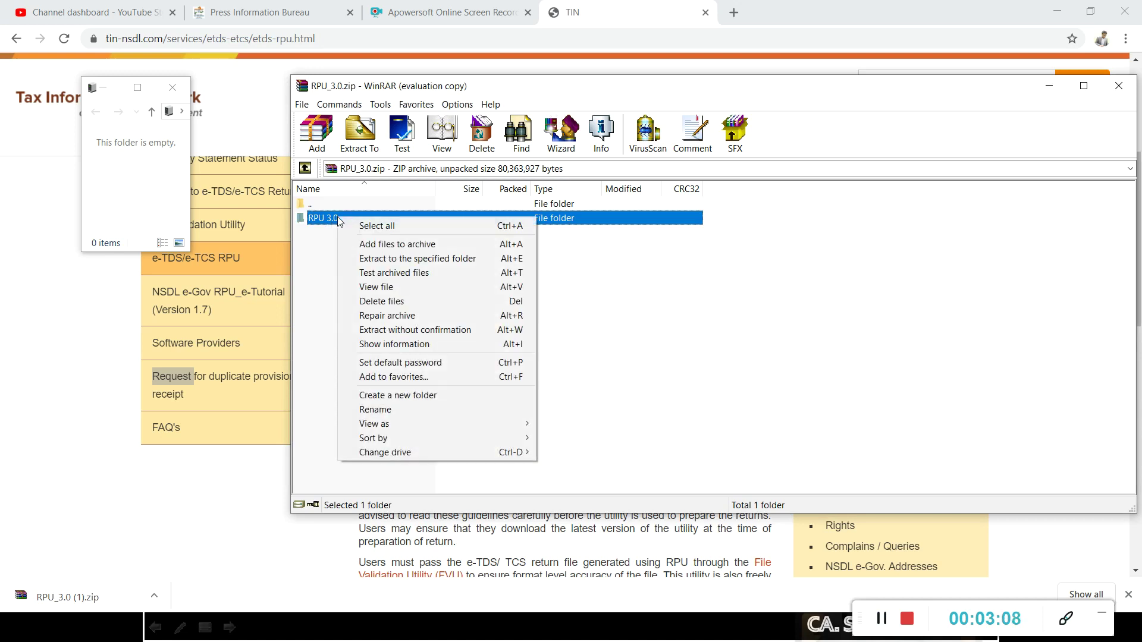
pyautogui.doubleClick(319, 219)
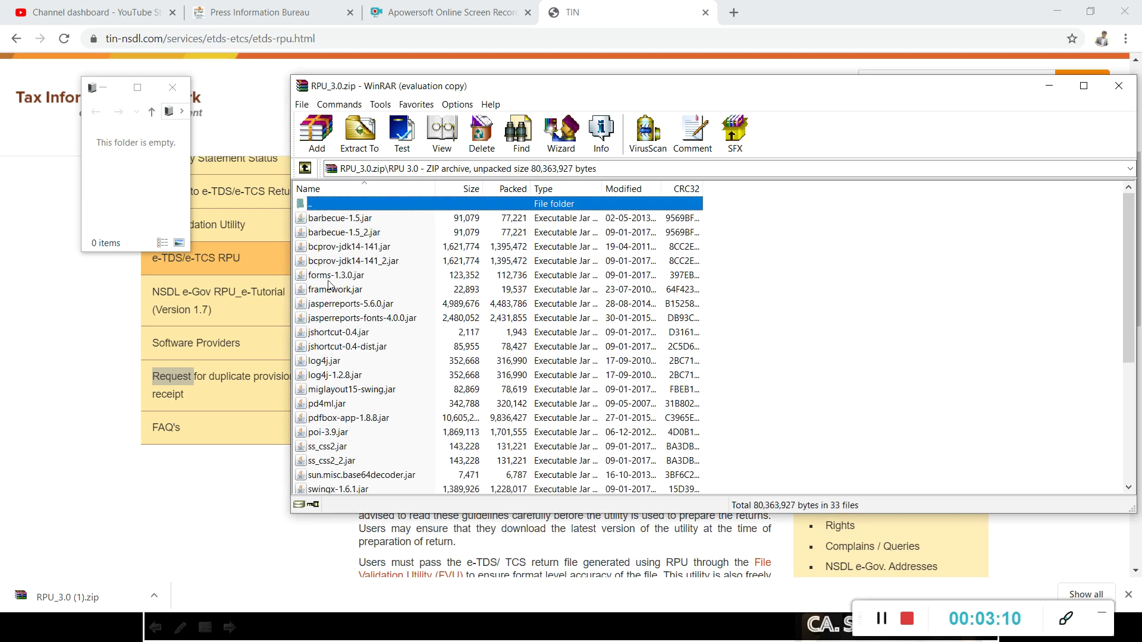
pyautogui.scroll(-5, 336, 351)
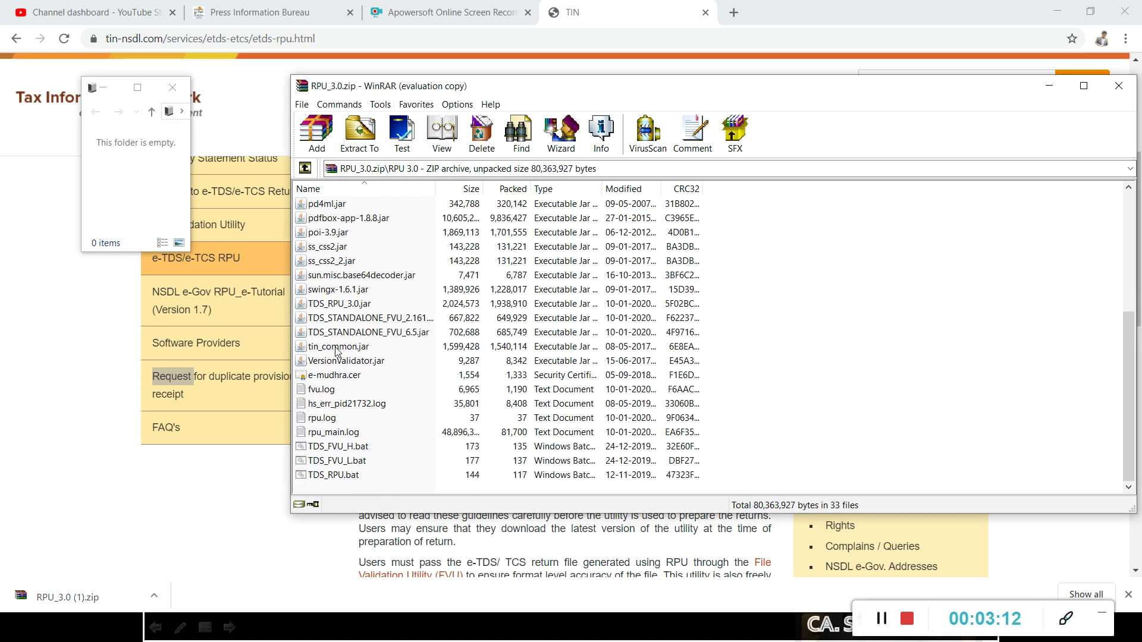
pyautogui.scroll(3, 336, 351)
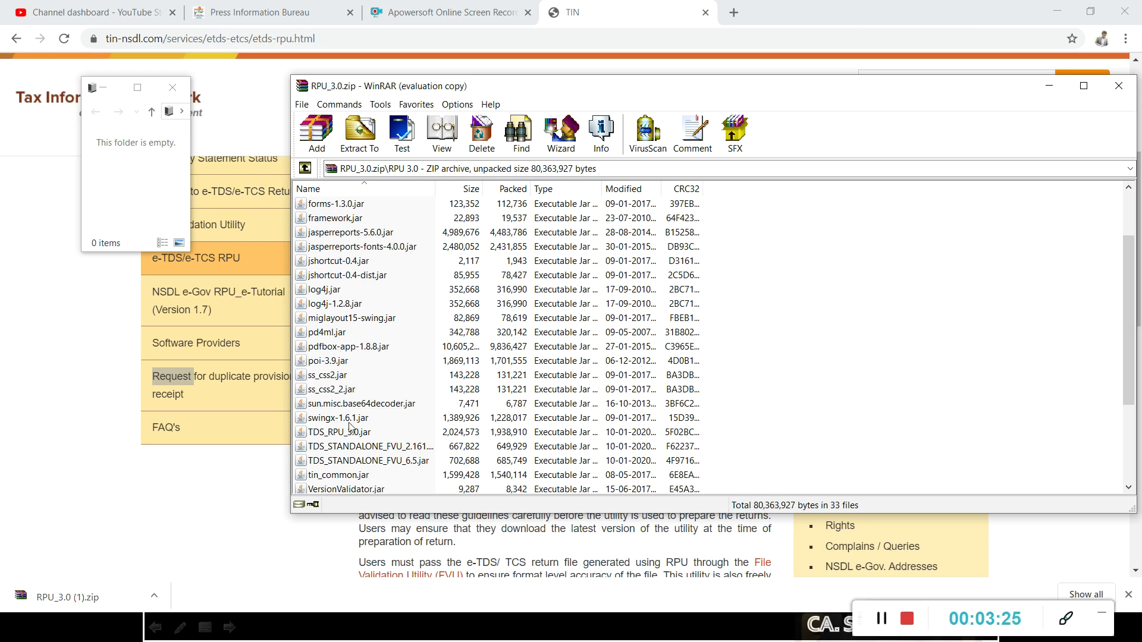
# Launch TDS_RPU_3.0.jar and acknowledge the Java prerequisites message.
pyautogui.click(325, 446)
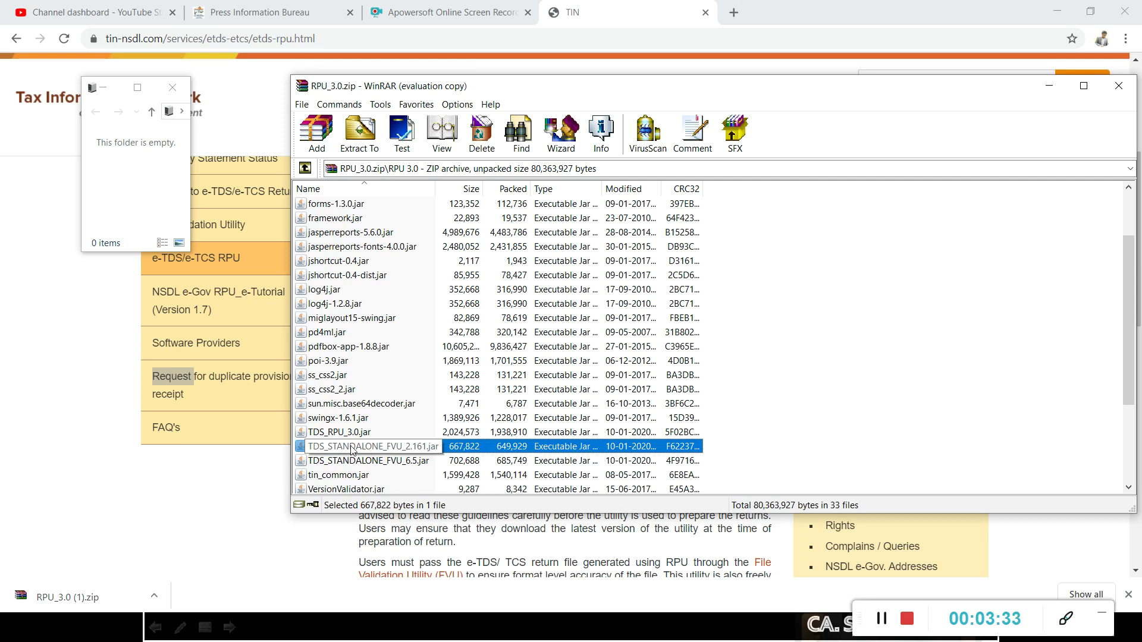
pyautogui.click(349, 465)
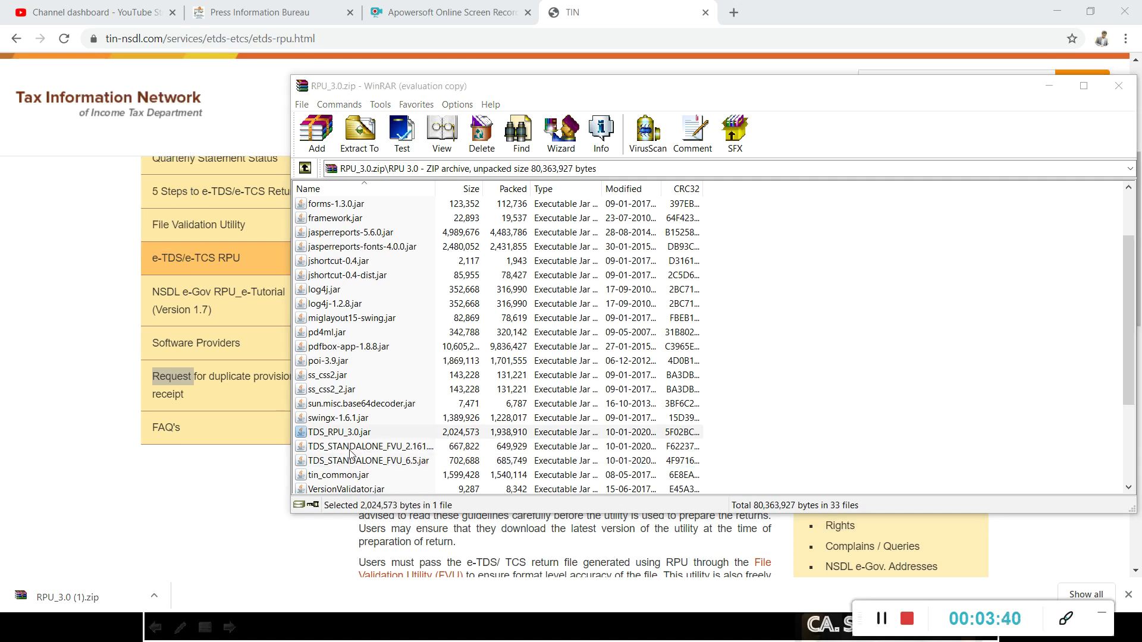
pyautogui.click(338, 433)
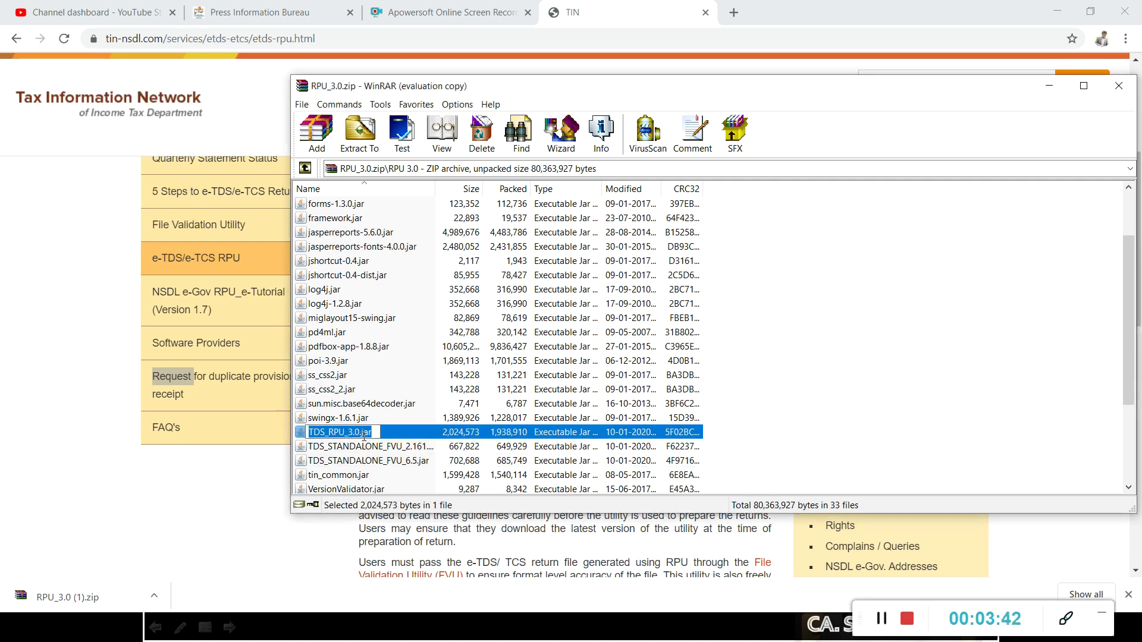
pyautogui.doubleClick(452, 375)
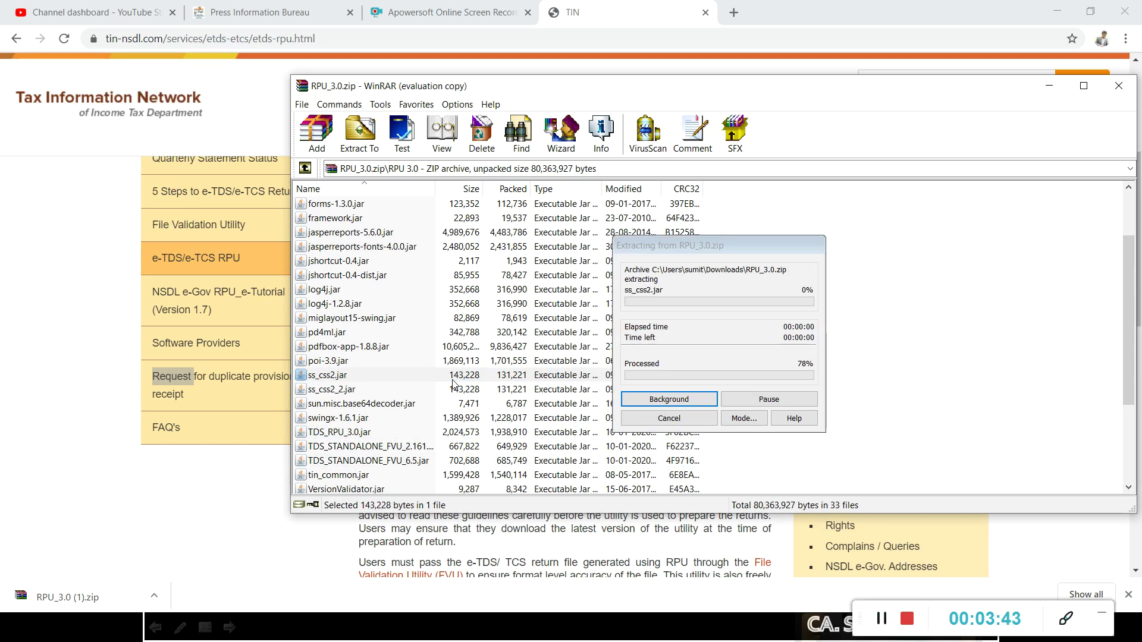
pyautogui.click(338, 433)
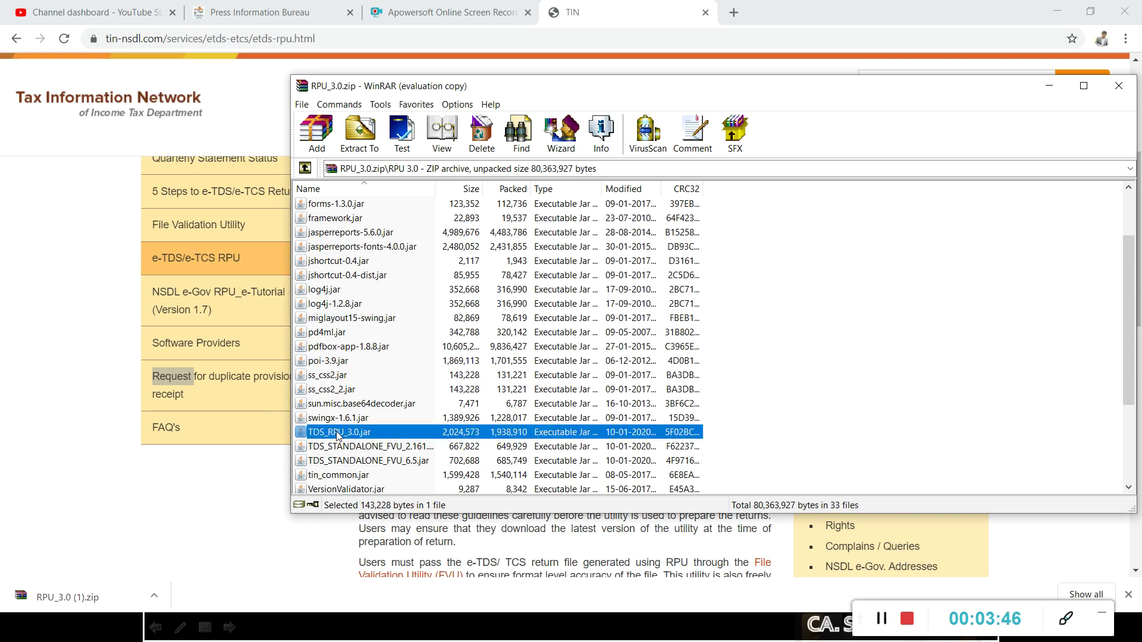
pyautogui.doubleClick(337, 433)
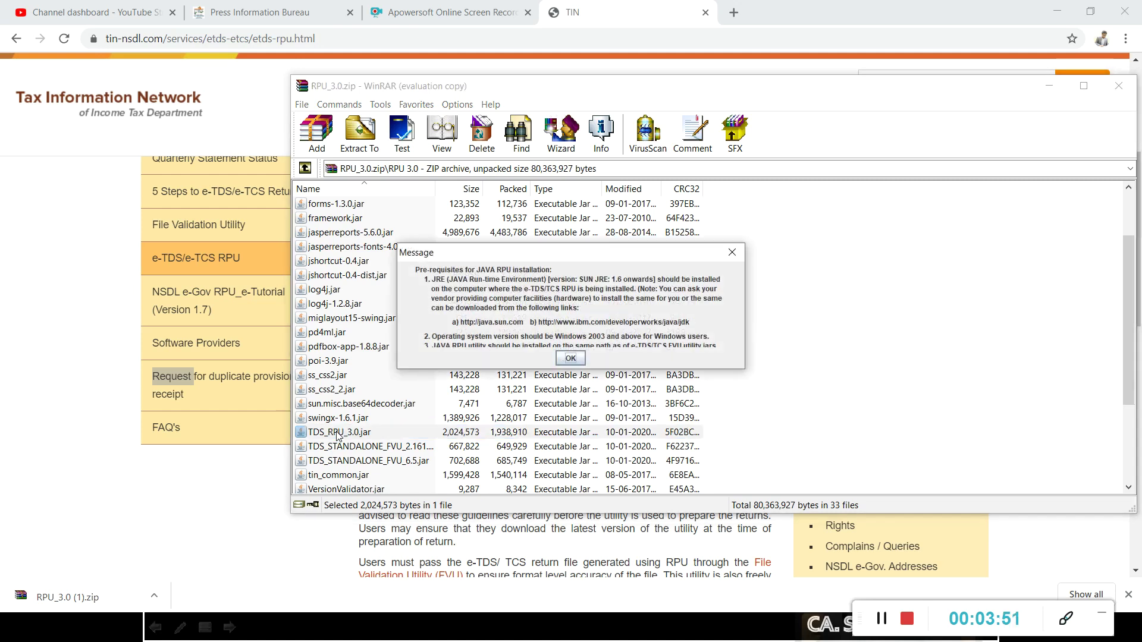
pyautogui.click(570, 358)
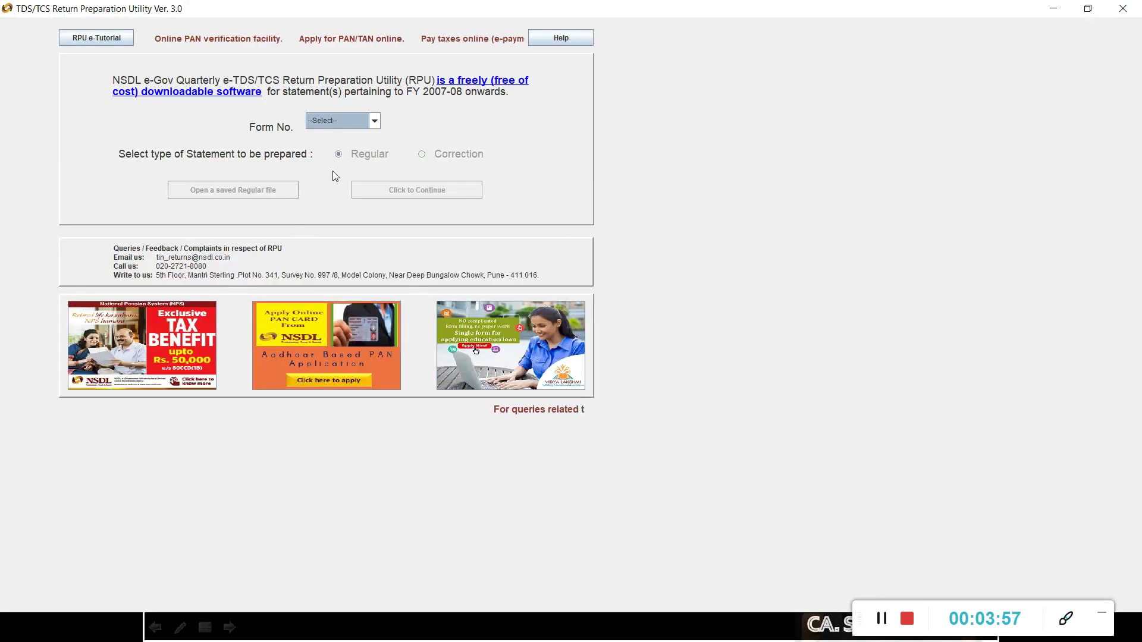
# Start a Regular Form 26Q statement in the RPU.
pyautogui.click(336, 121)
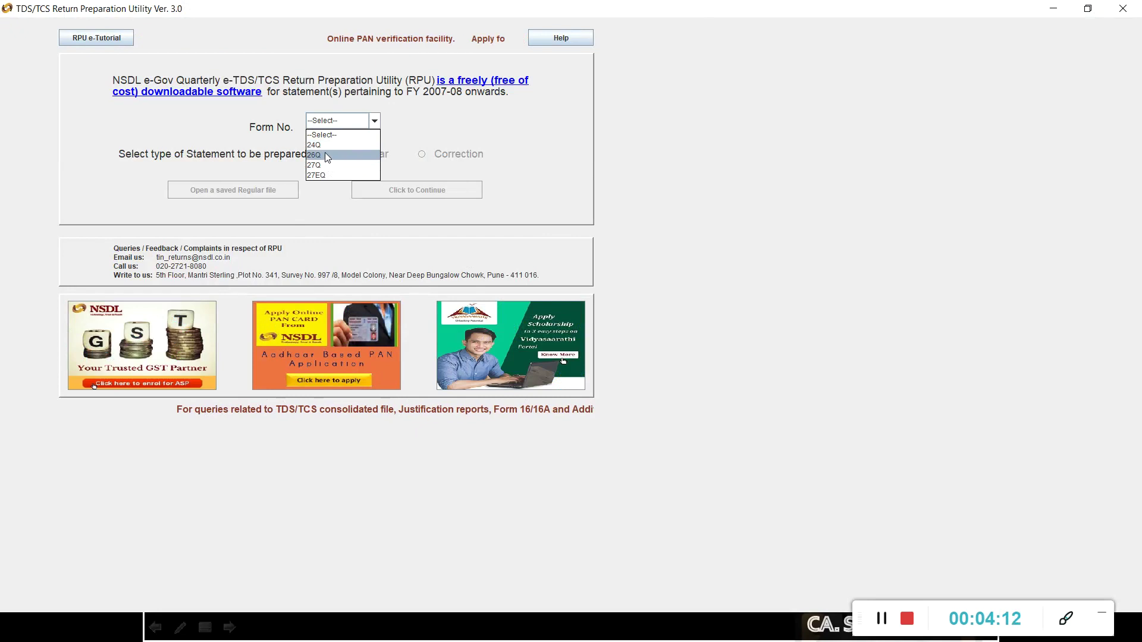
pyautogui.click(324, 154)
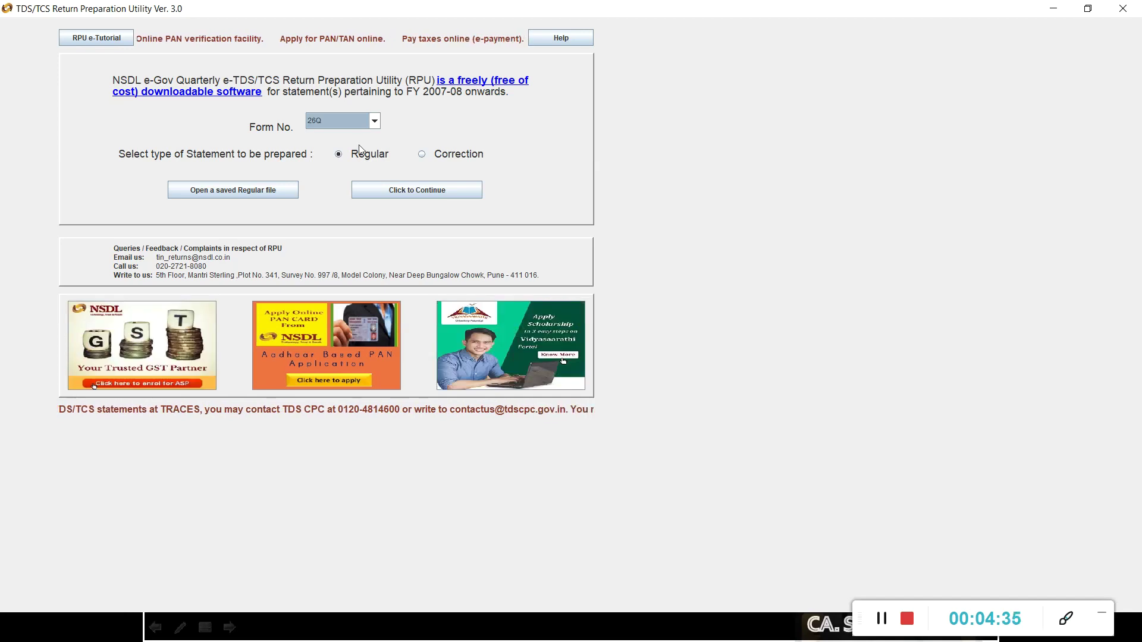
pyautogui.click(415, 190)
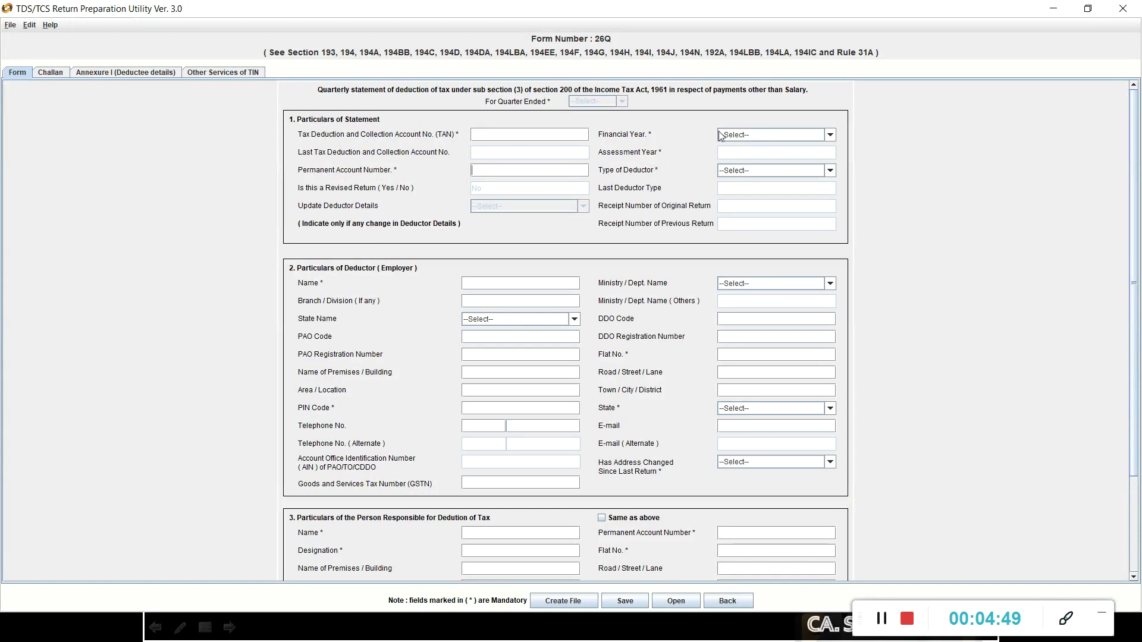
pyautogui.click(753, 172)
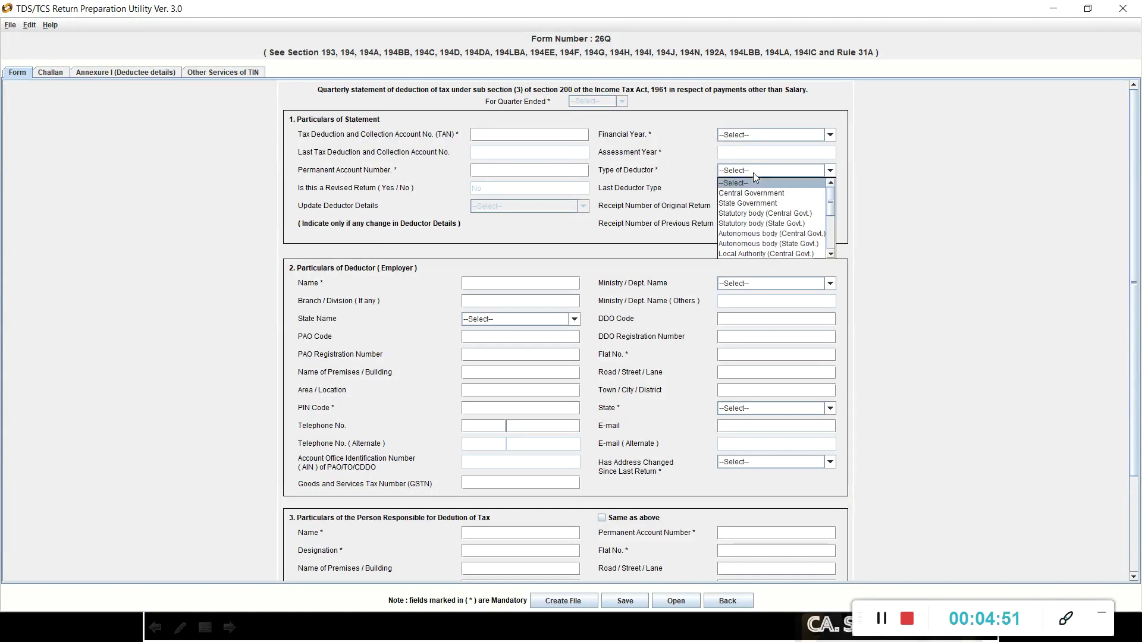
pyautogui.click(753, 172)
pyautogui.click(753, 172)
pyautogui.scroll(-1, 761, 232)
pyautogui.click(647, 174)
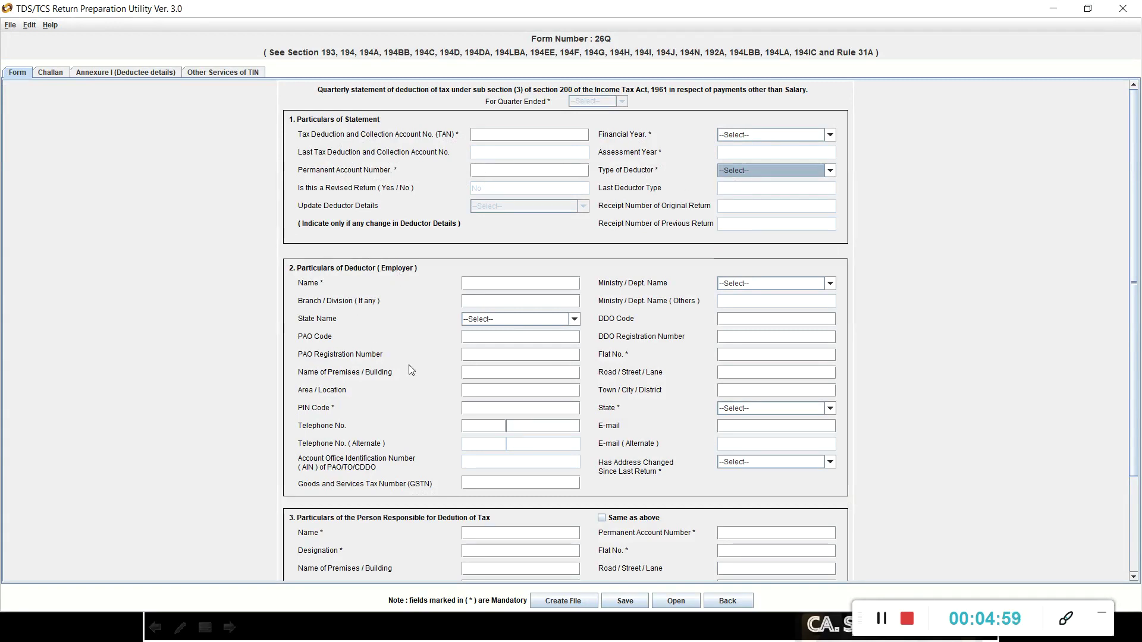
pyautogui.scroll(-4, 413, 405)
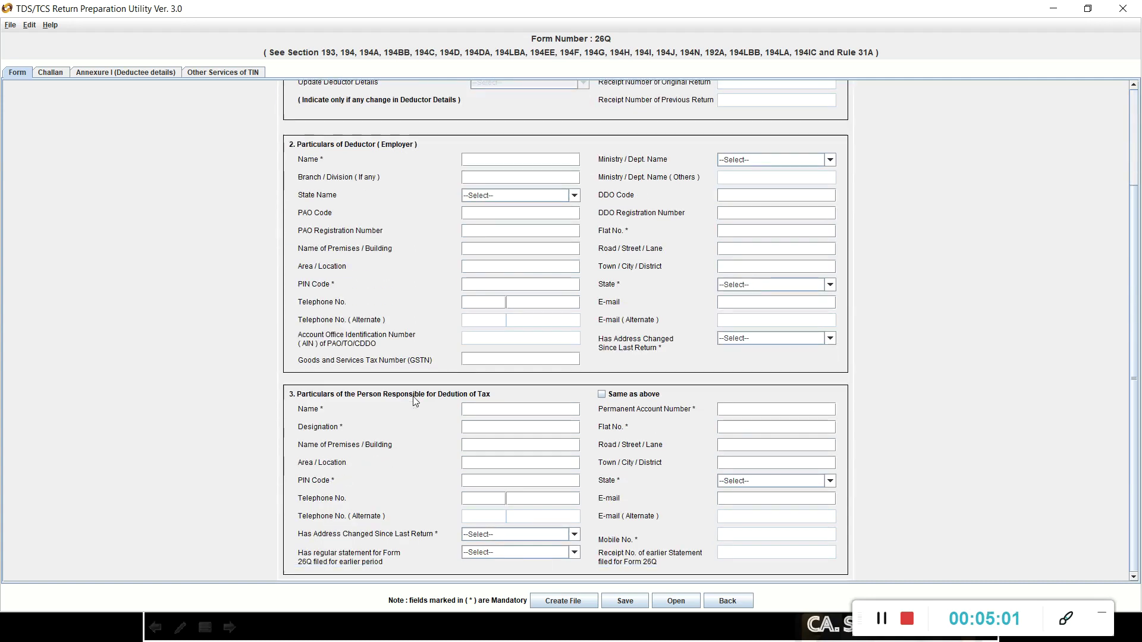
# Set the statement's financial year to 2019-2020.
pyautogui.scroll(4, 413, 391)
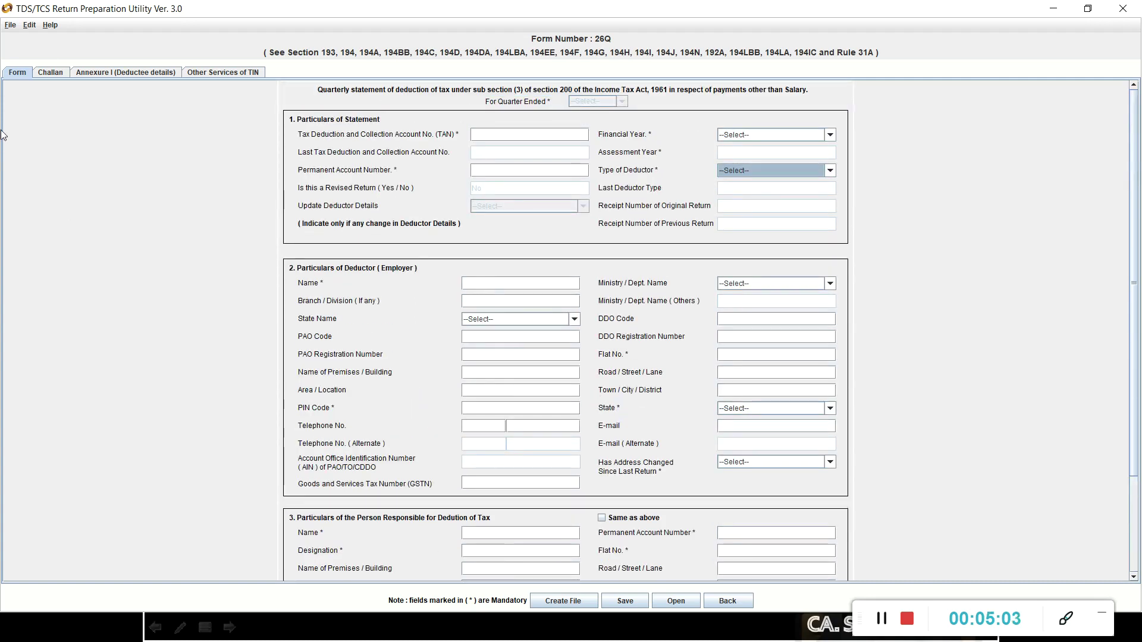
pyautogui.click(58, 75)
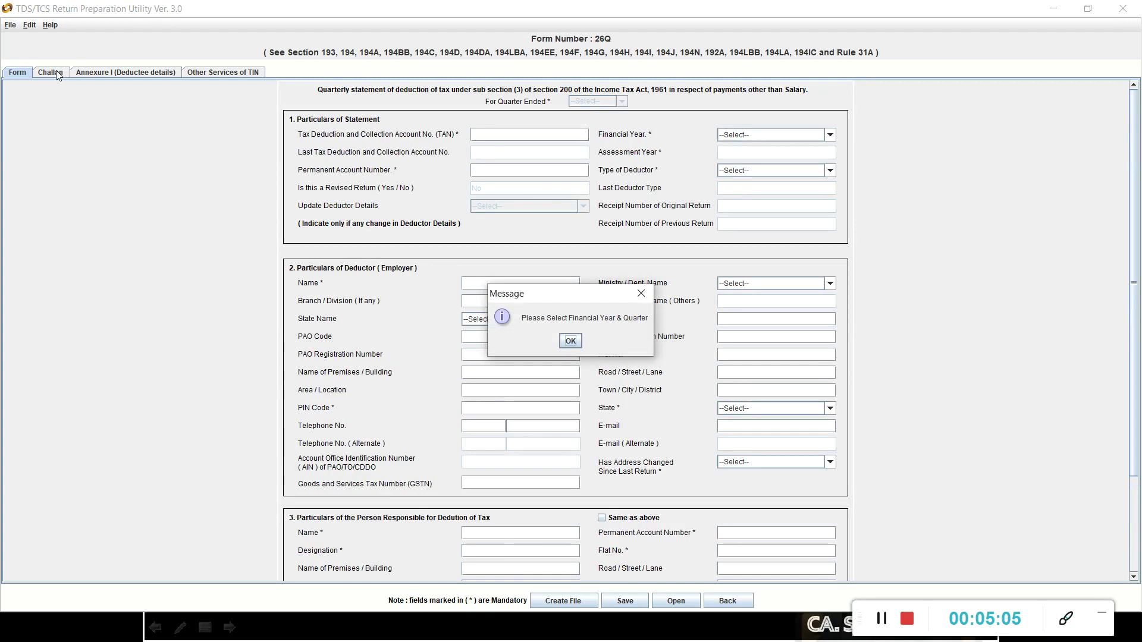
pyautogui.click(570, 341)
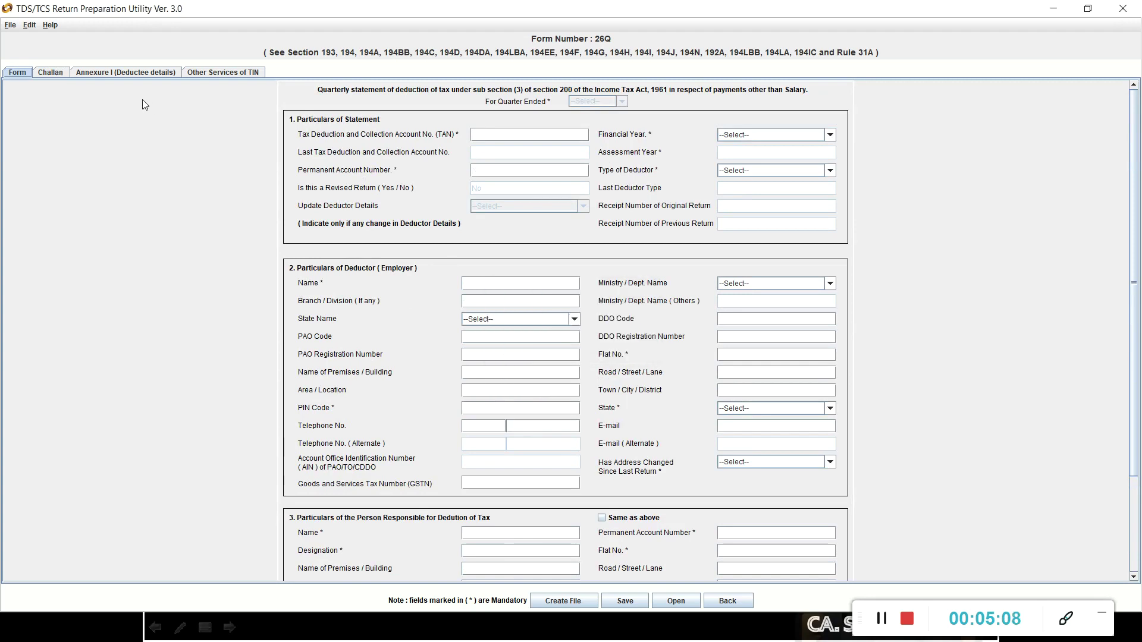
pyautogui.click(51, 74)
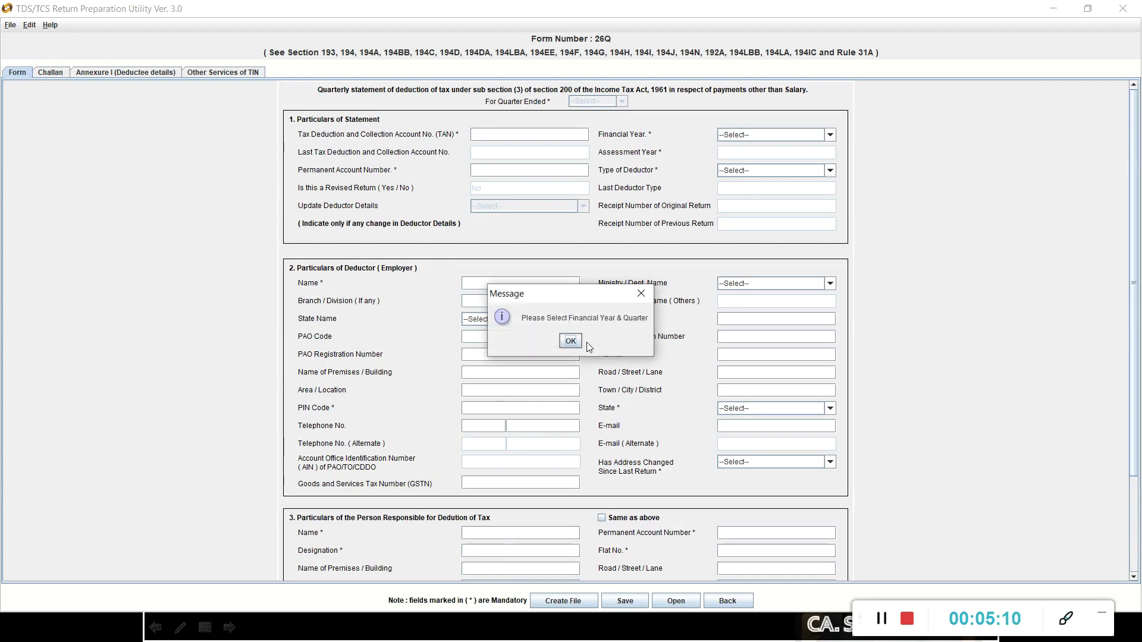
pyautogui.click(569, 342)
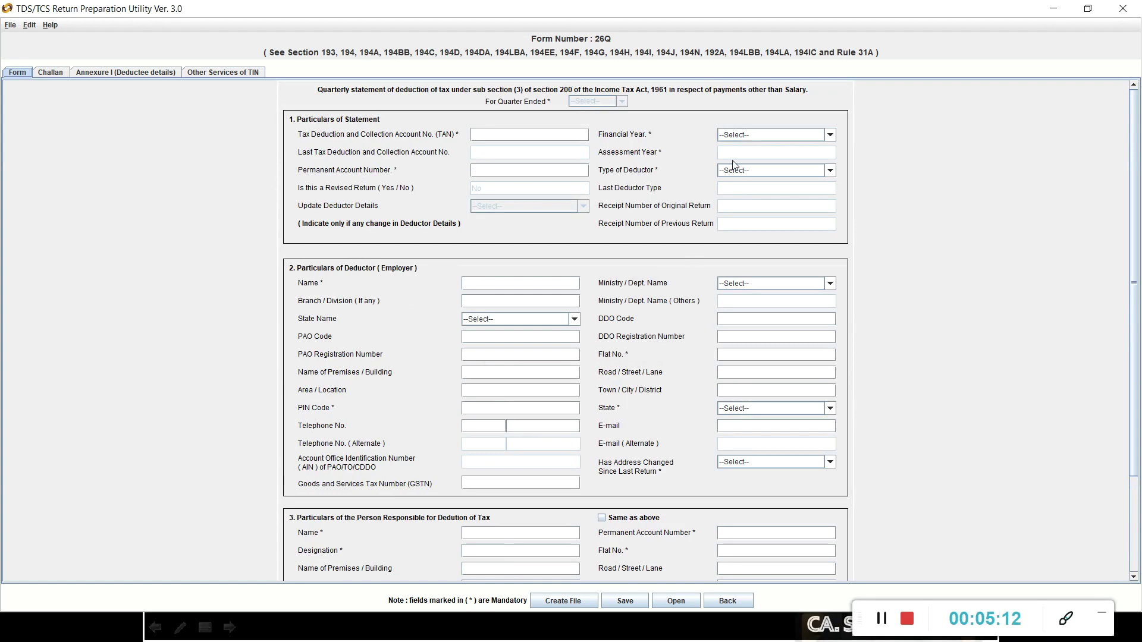
pyautogui.click(757, 135)
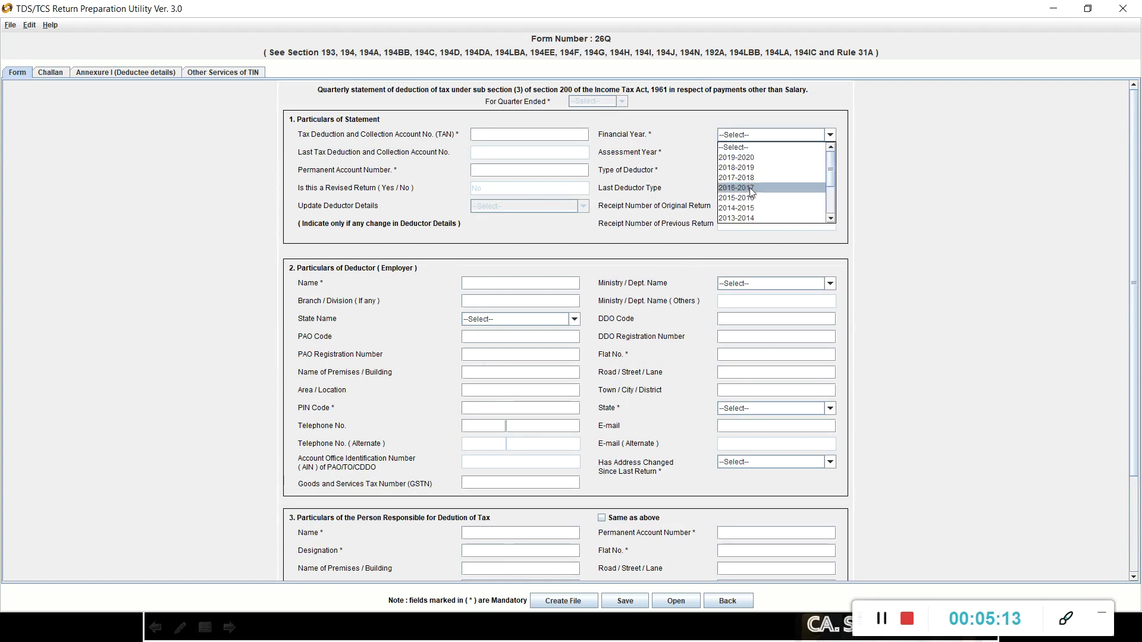
pyautogui.click(753, 157)
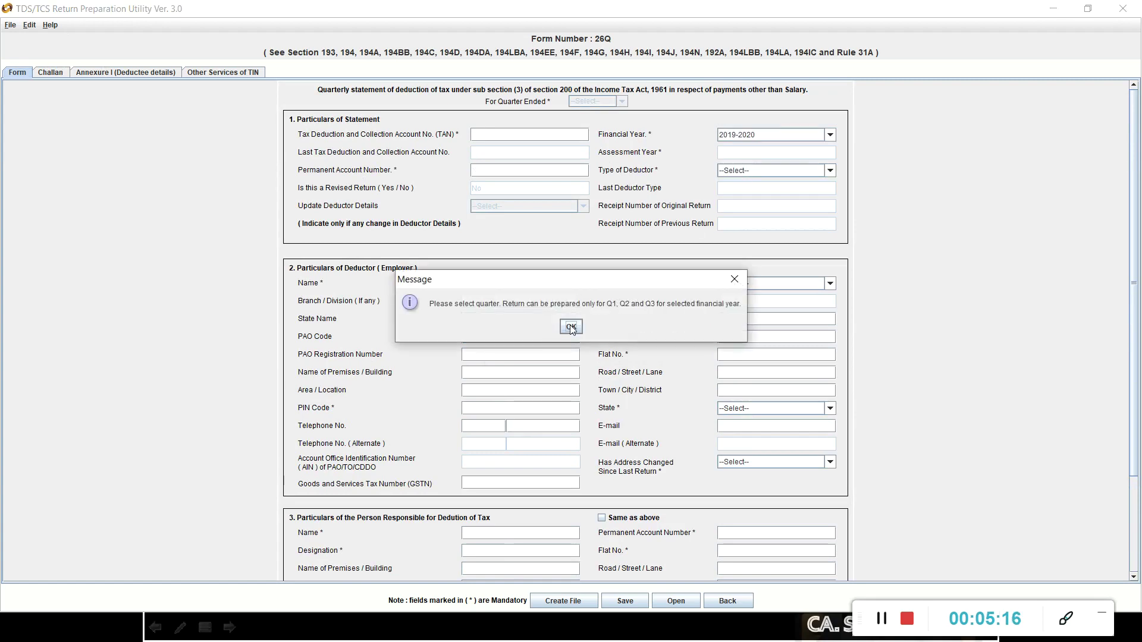
pyautogui.click(571, 327)
# Set deductor type to Individual/HUF and quarter ended to Q1, then view the Challan grid.
pyautogui.click(746, 171)
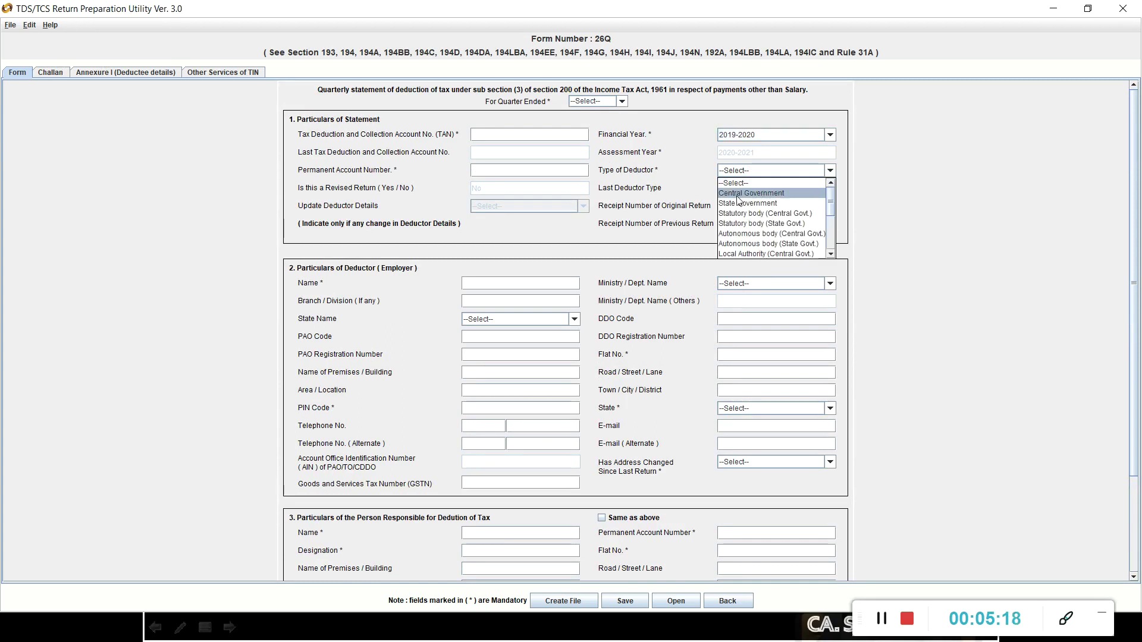
pyautogui.scroll(-3, 752, 244)
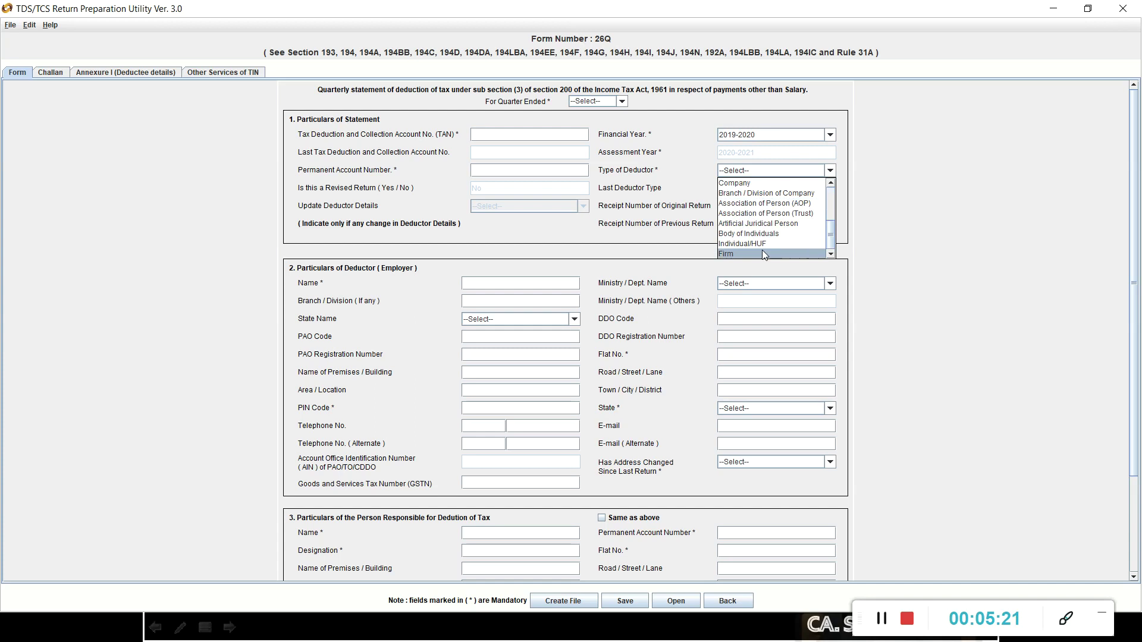
pyautogui.click(762, 245)
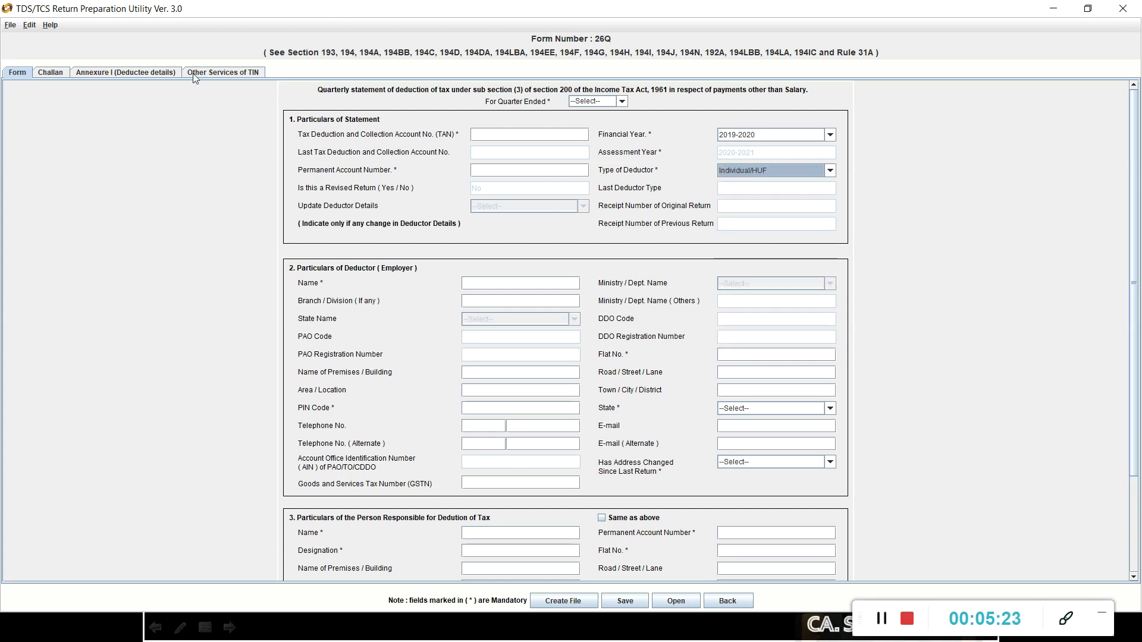
pyautogui.click(51, 73)
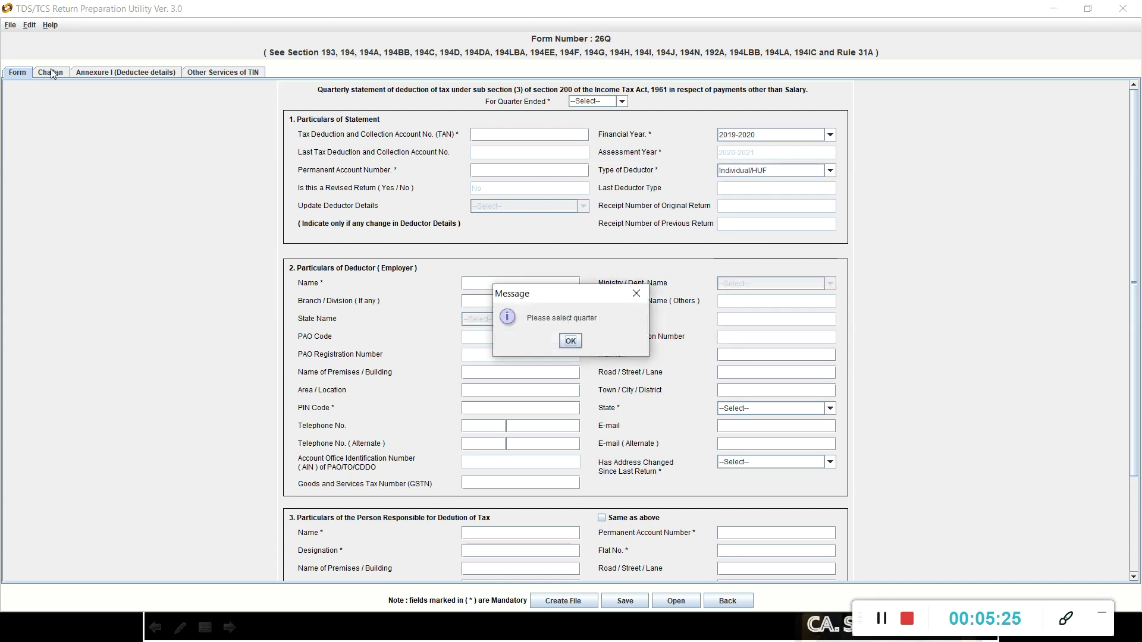
pyautogui.click(569, 341)
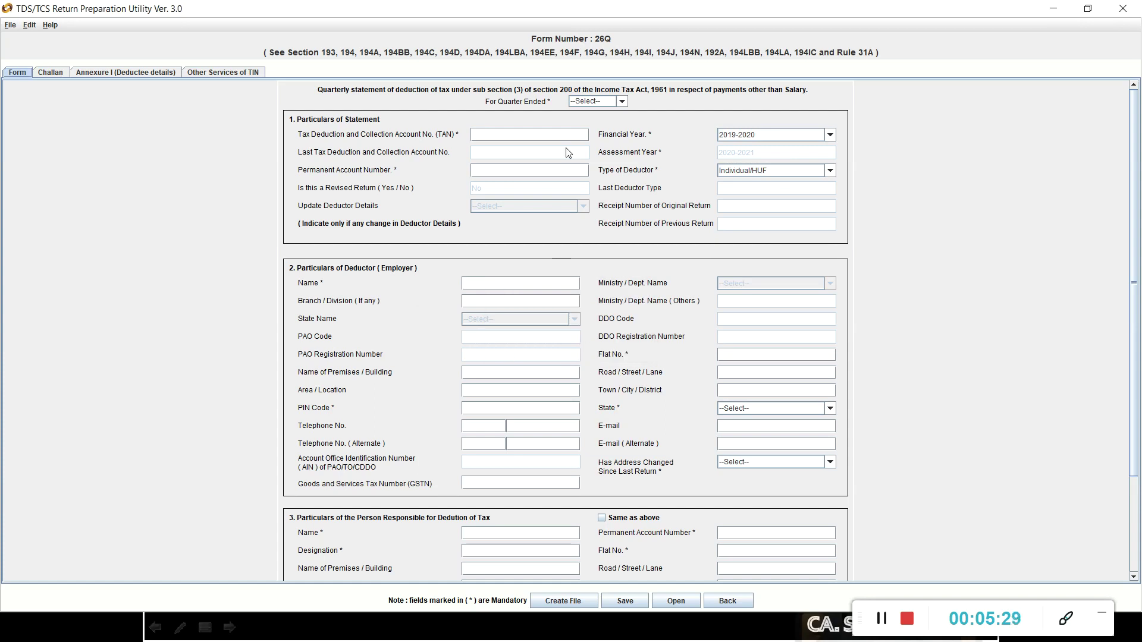
pyautogui.click(598, 102)
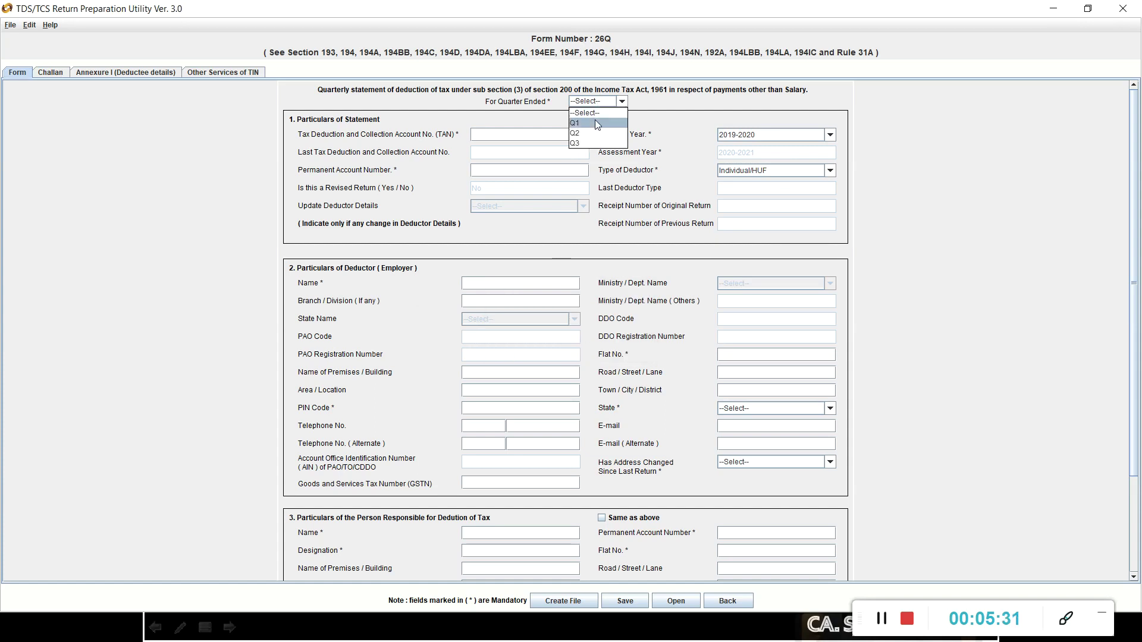
pyautogui.click(591, 123)
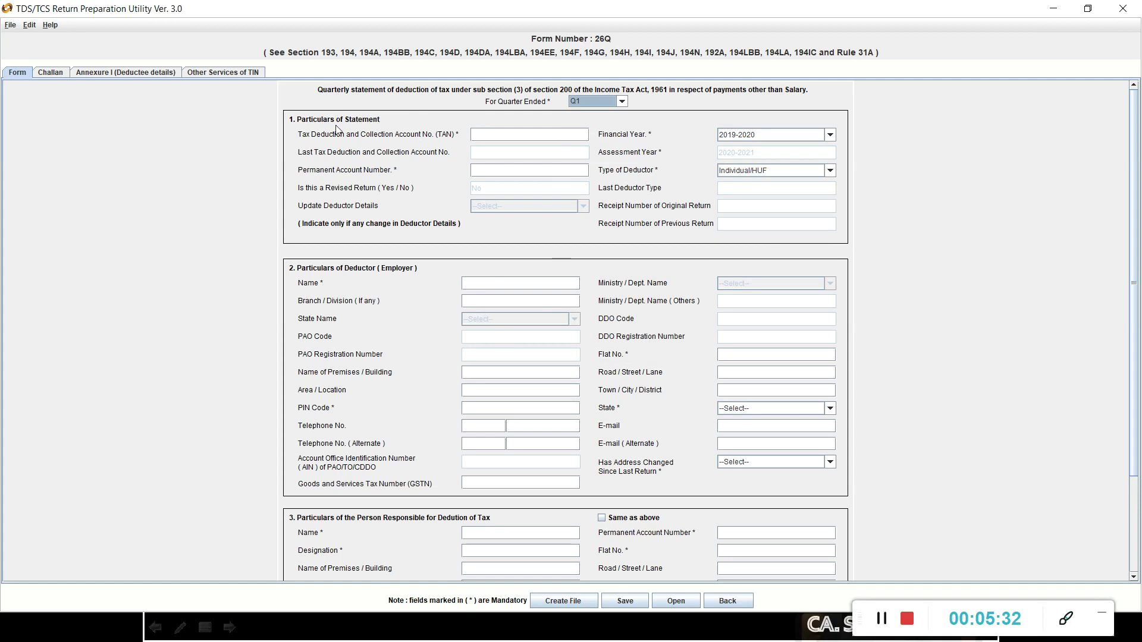
pyautogui.click(38, 72)
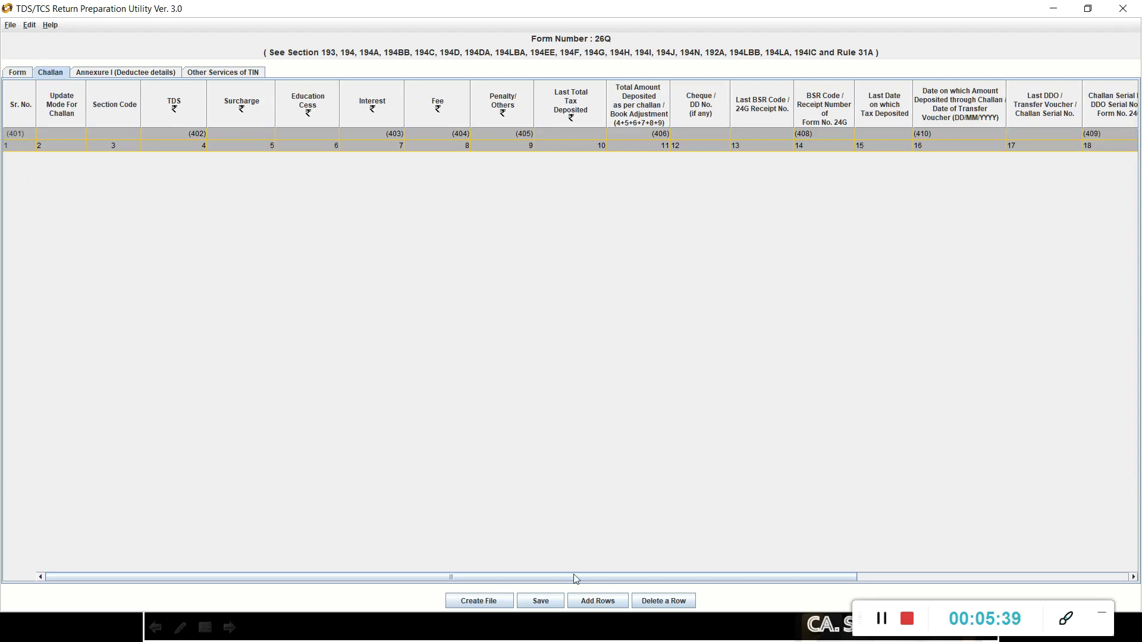
# Add 6 blank challan rows and move across challan 1's cells.
pyautogui.click(602, 605)
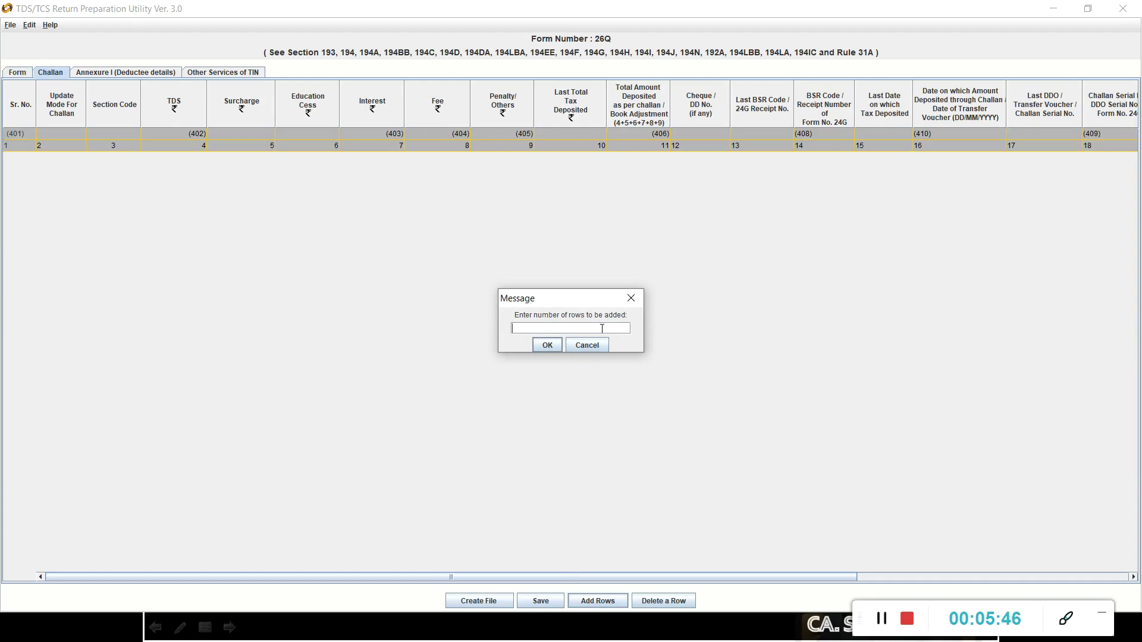
pyautogui.press('Return')
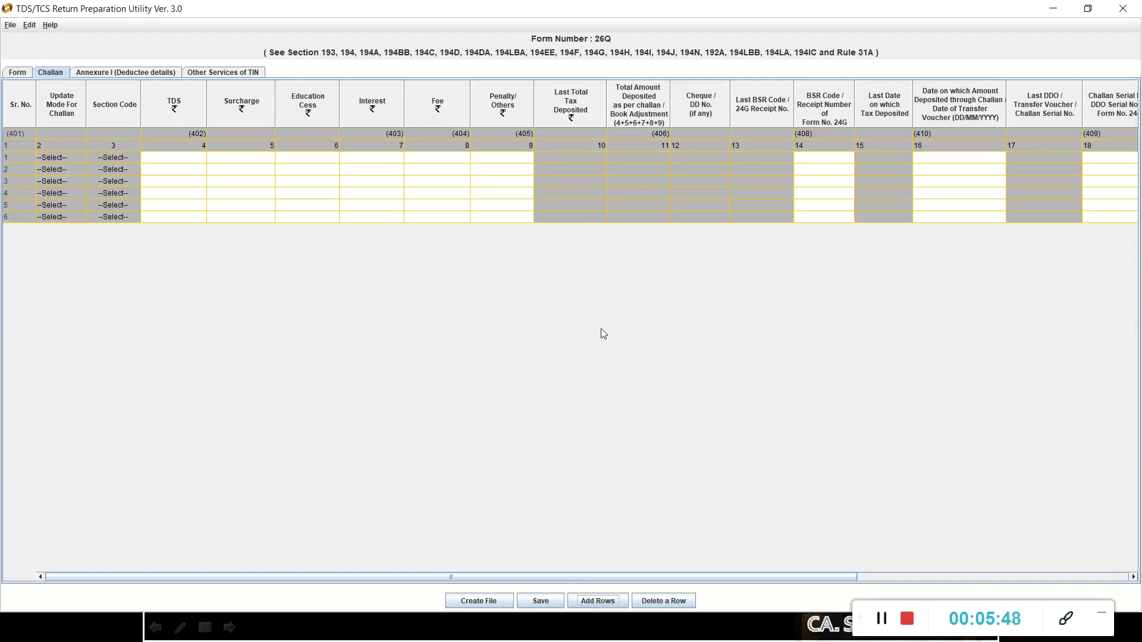
pyautogui.click(172, 160)
pyautogui.press('Tab')
pyautogui.press('Tab')
pyautogui.press('Tab')
pyautogui.press('Tab')
pyautogui.press('Tab')
pyautogui.press('Tab')
pyautogui.press('Tab')
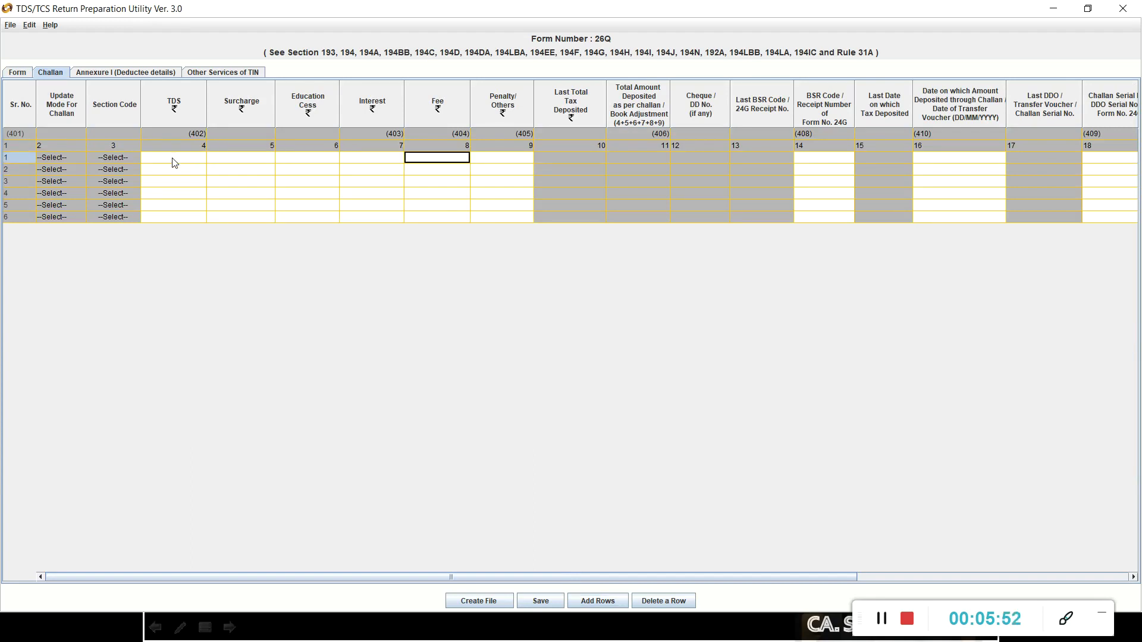
pyautogui.press('Tab')
pyautogui.press('Tab')
pyautogui.press('Tab')
pyautogui.press('Tab')
pyautogui.press('Tab')
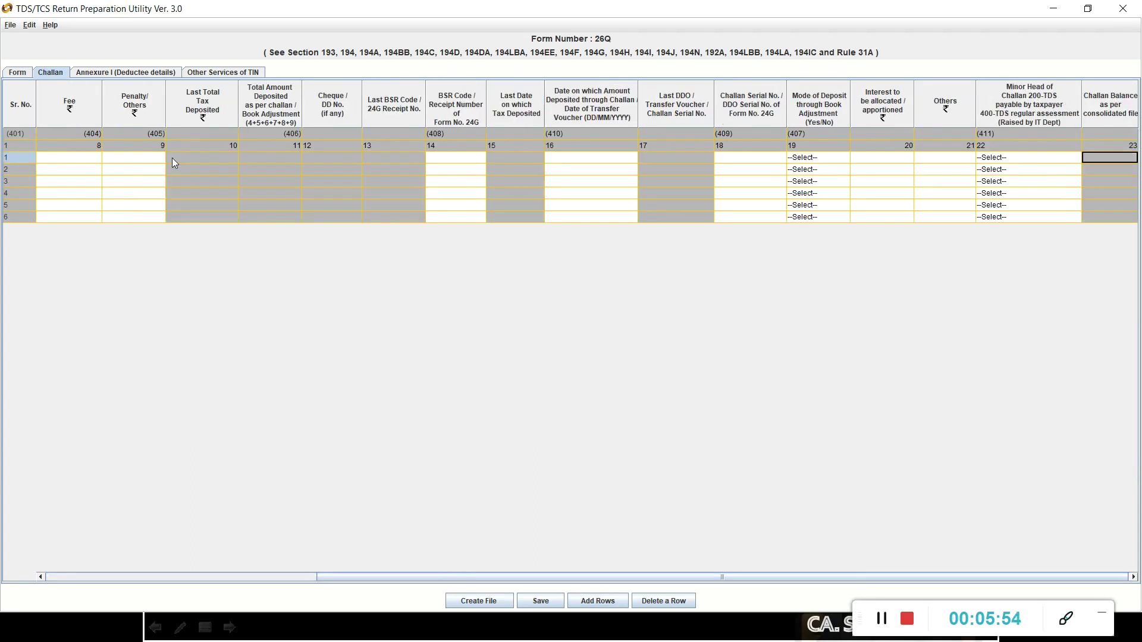
pyautogui.click(64, 160)
pyautogui.hotkey('shift', 'Tab')
pyautogui.hotkey('shift', 'Tab')
pyautogui.hotkey('shift', 'Tab')
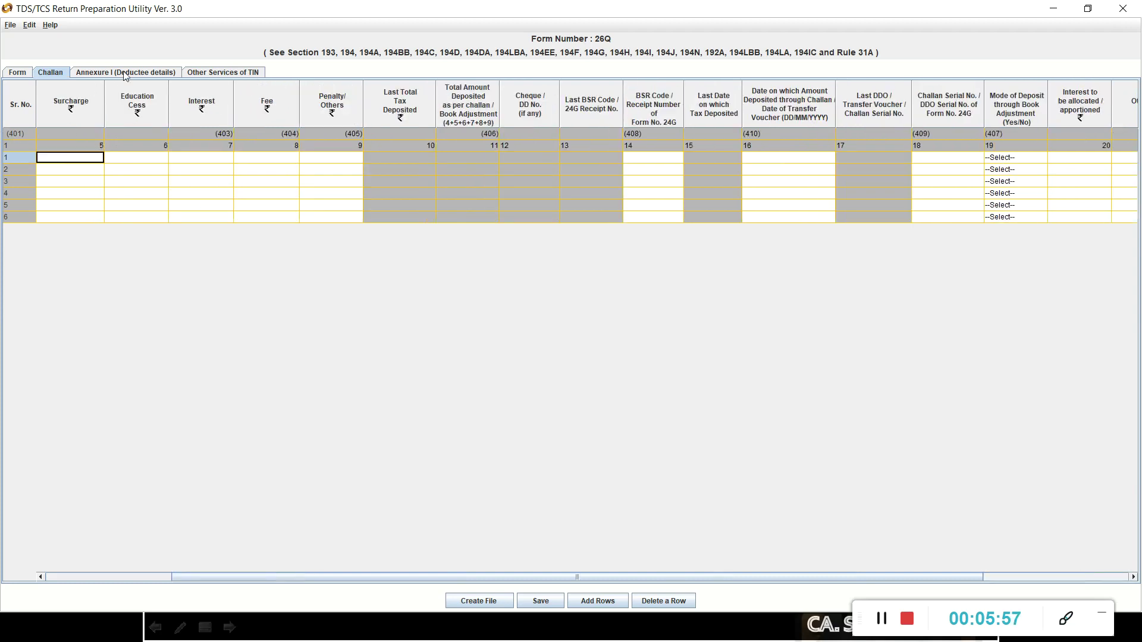
# Insert 5 deductee rows for challan 1 in Annexure I.
pyautogui.click(131, 74)
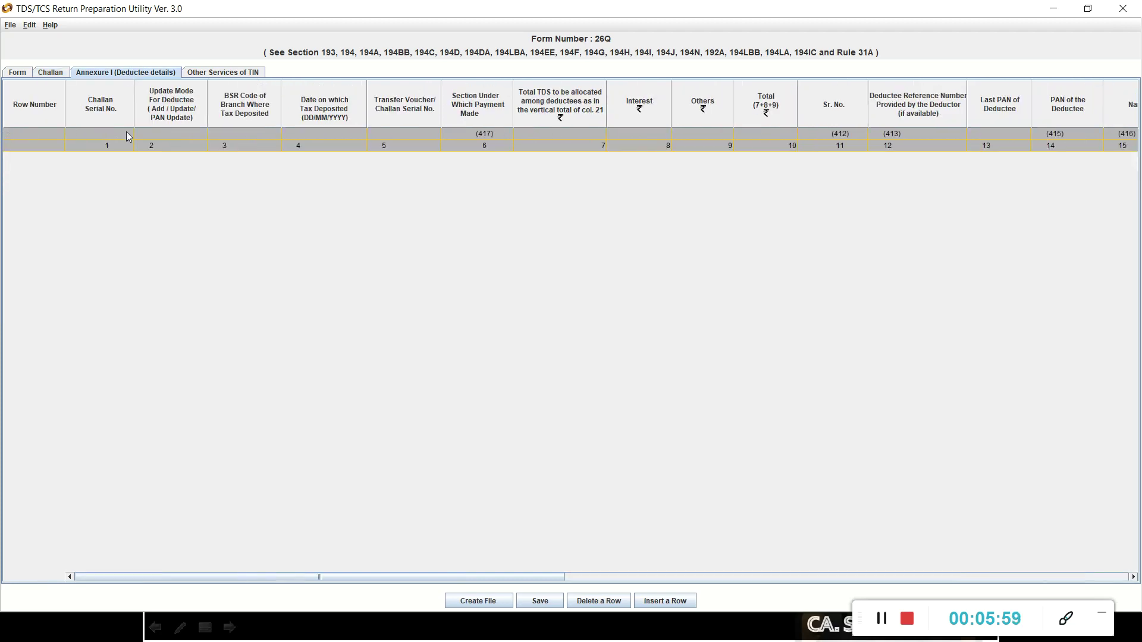
pyautogui.click(666, 601)
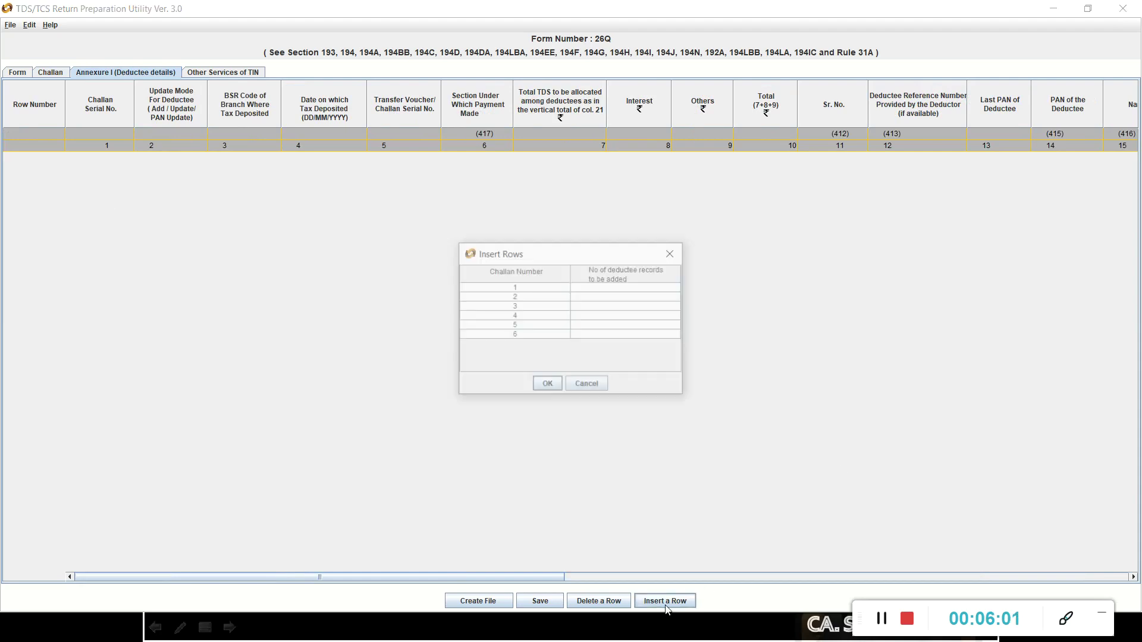
pyautogui.click(526, 288)
pyautogui.click(592, 290)
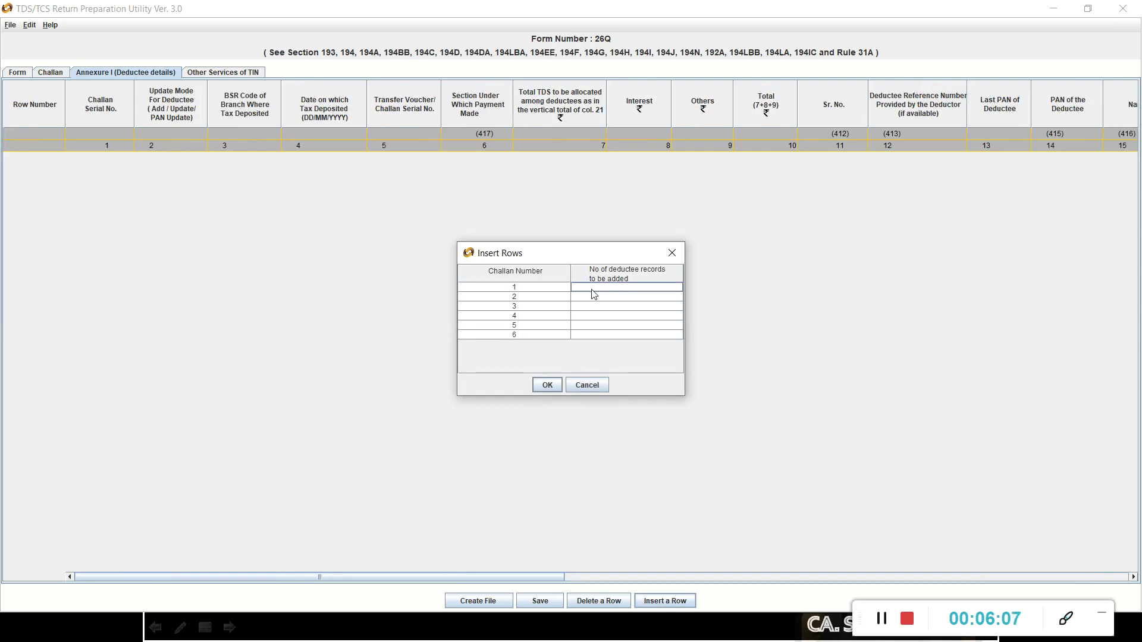
pyautogui.click(550, 297)
pyautogui.click(596, 297)
pyautogui.click(594, 290)
pyautogui.write('5')
pyautogui.press('Return')
pyautogui.click(548, 385)
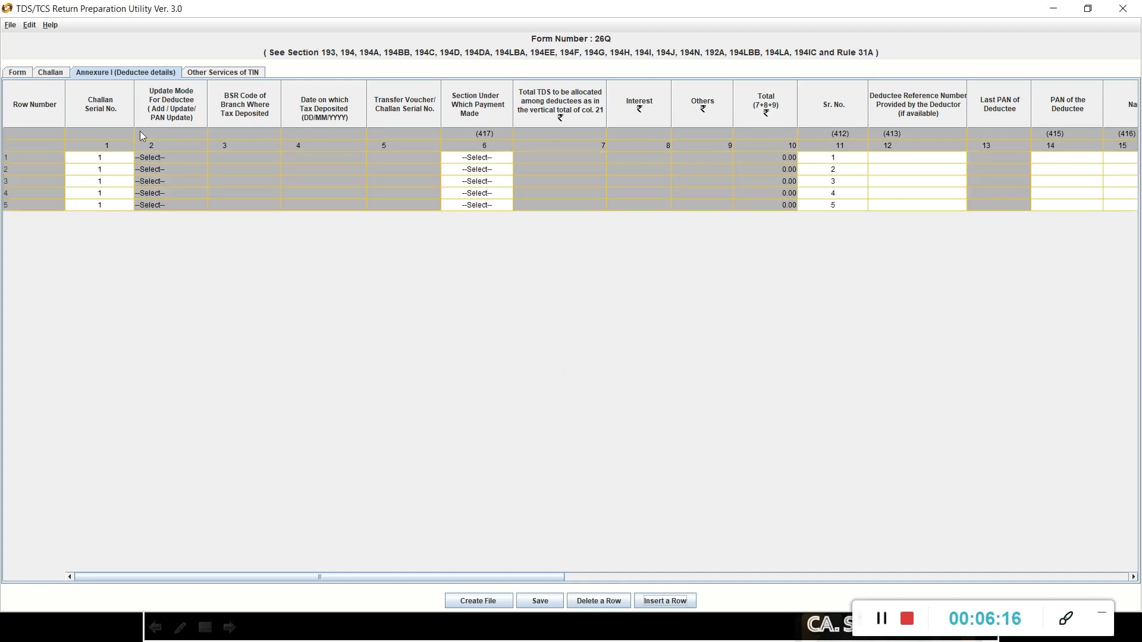
# Set Challan Serial No. 1 for the deductee rows and attempt to save the statement.
pyautogui.click(100, 157)
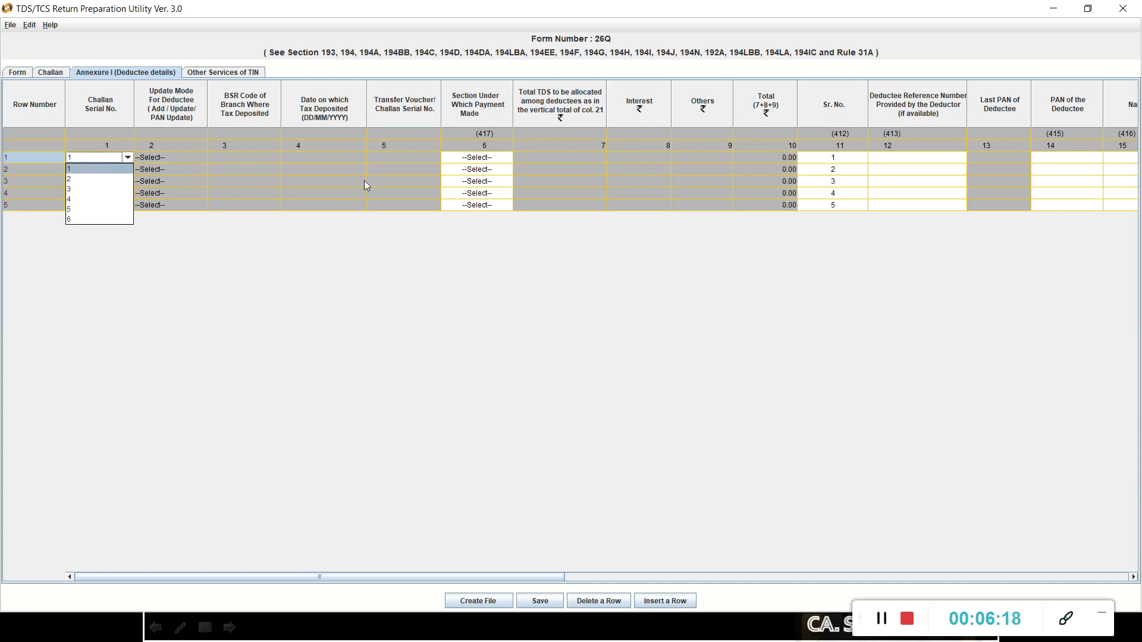
pyautogui.click(326, 388)
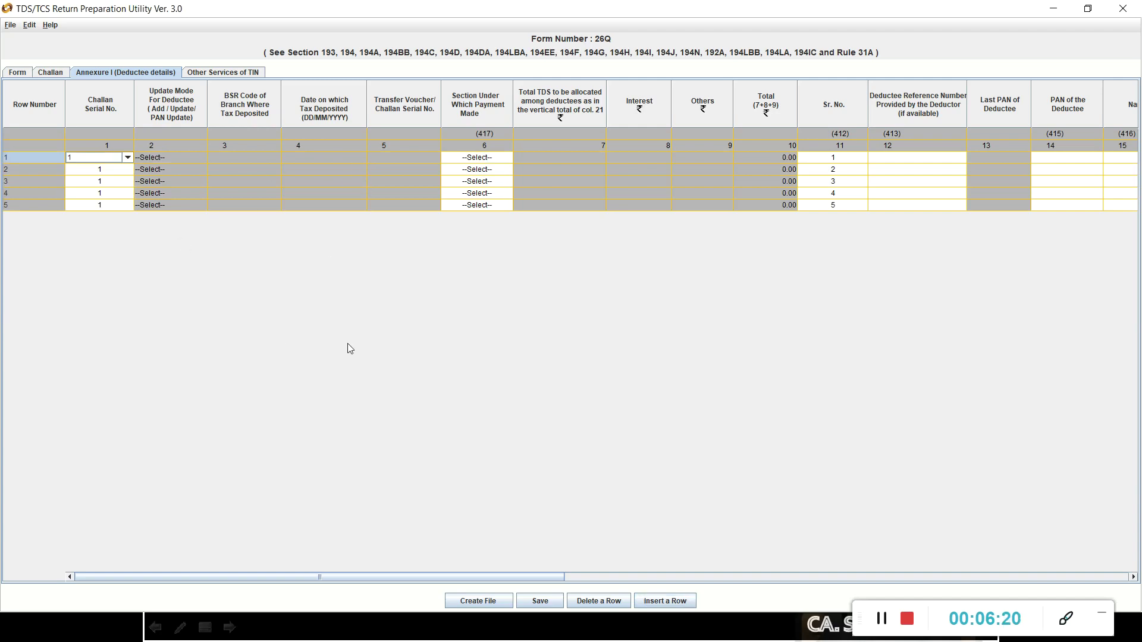
pyautogui.click(490, 150)
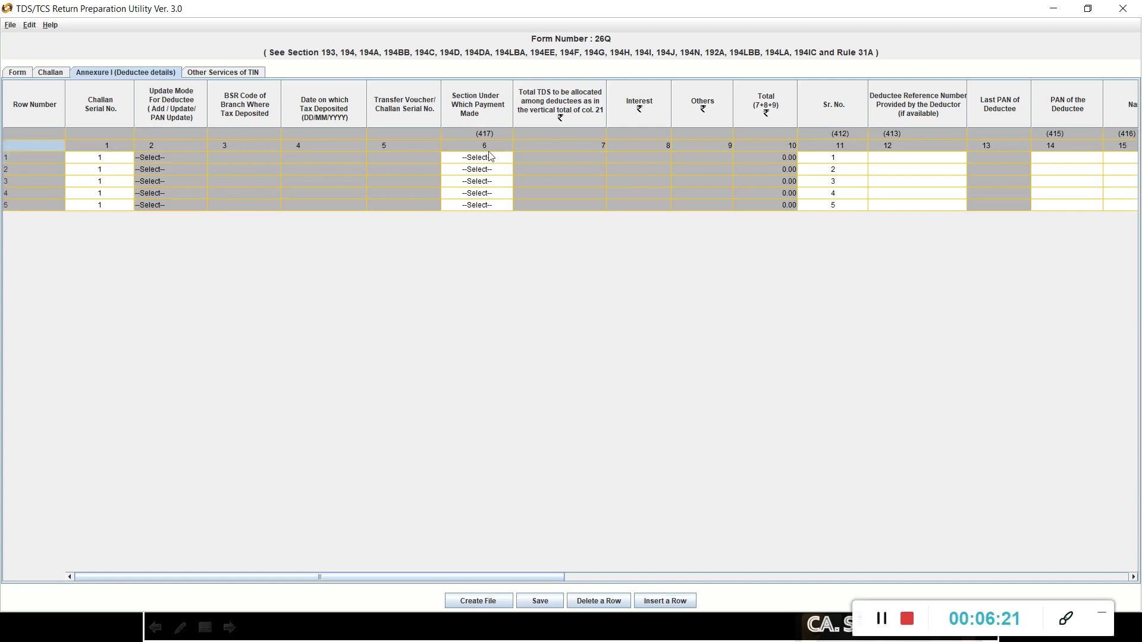
pyautogui.click(474, 182)
pyautogui.click(473, 180)
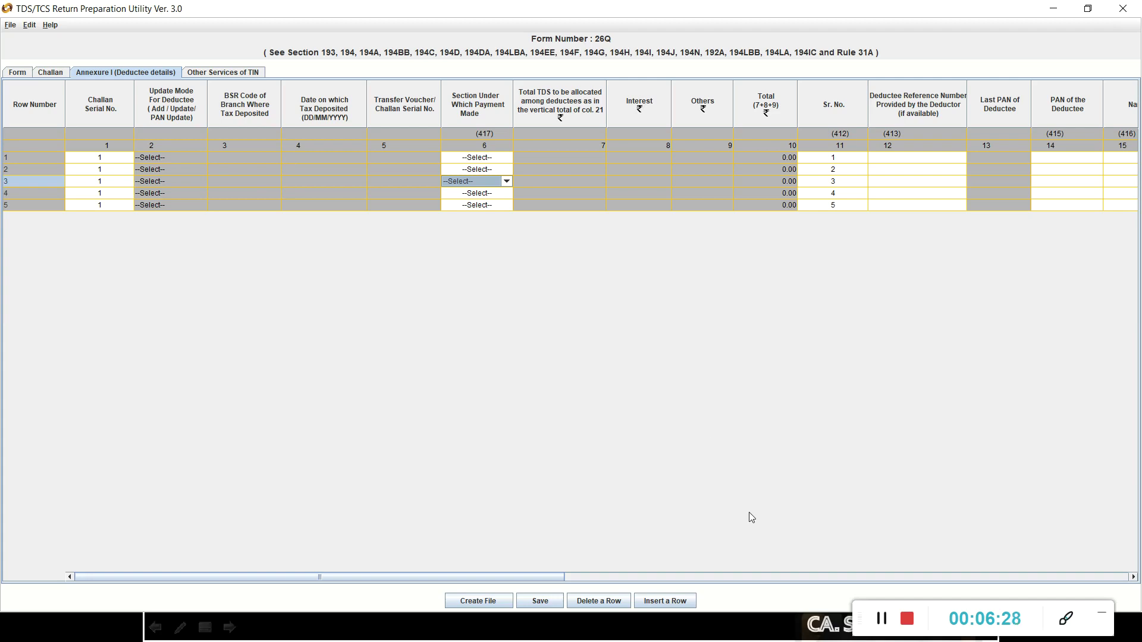
pyautogui.click(520, 461)
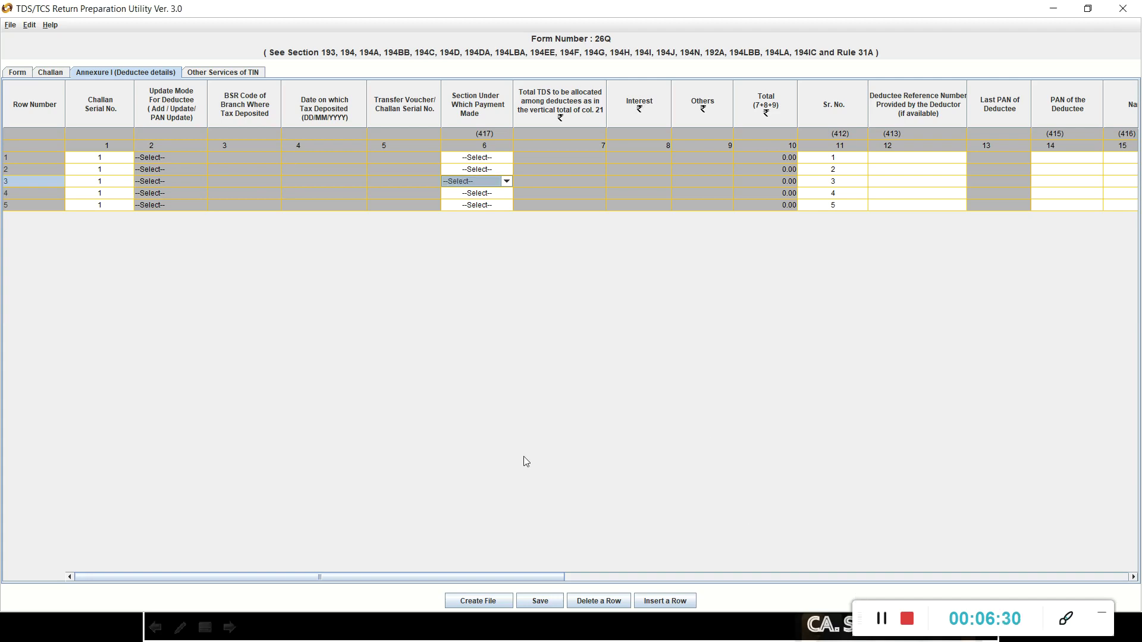
pyautogui.click(550, 600)
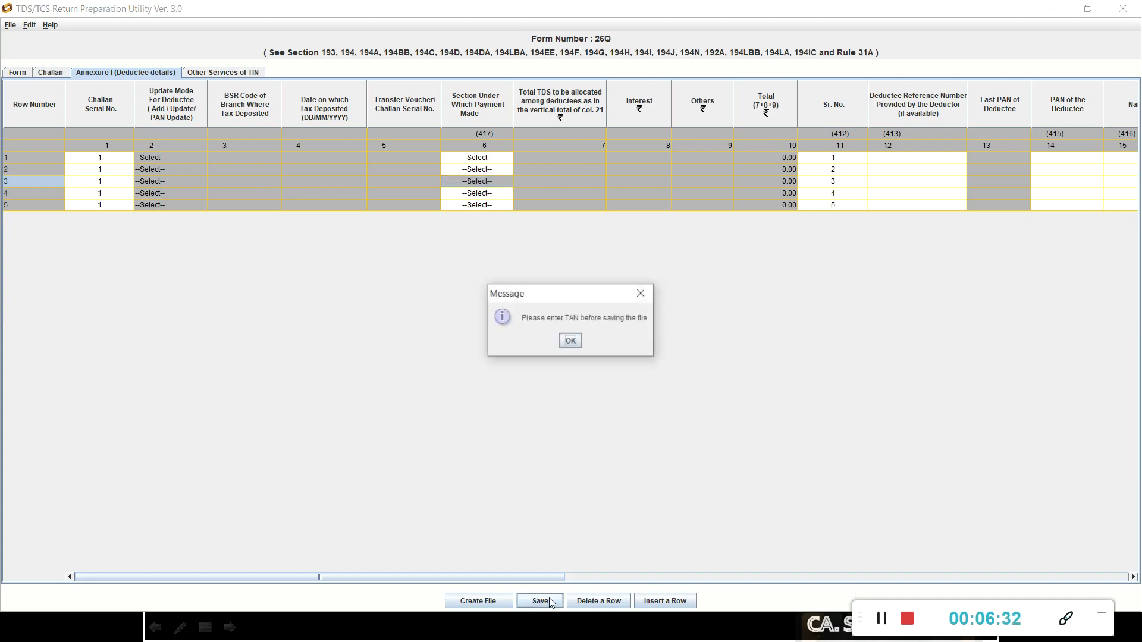
# Enter the deductor's TAN in the statement particulars form.
pyautogui.click(571, 341)
pyautogui.click(20, 74)
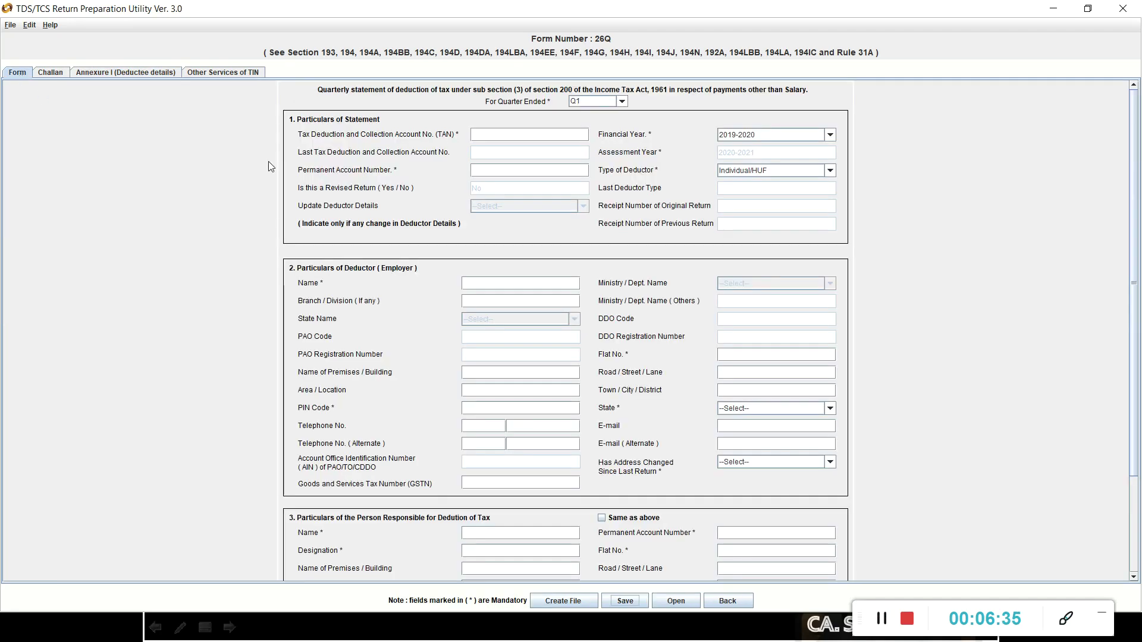
pyautogui.click(496, 134)
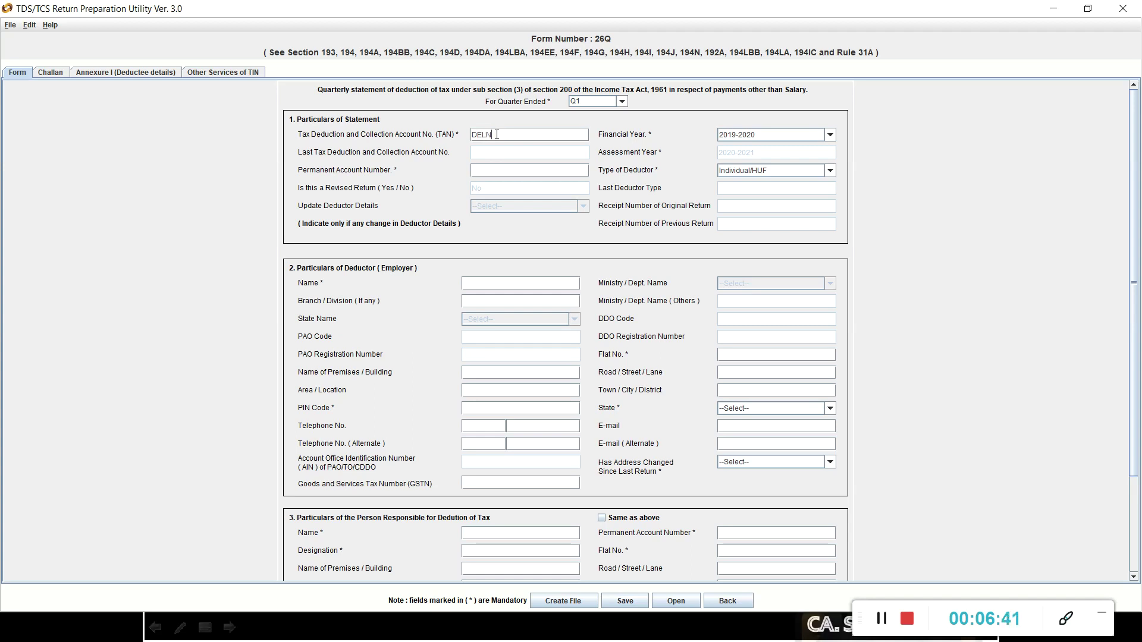
# Correct the TAN's characters after the invalid TAN warnings.
pyautogui.click(621, 608)
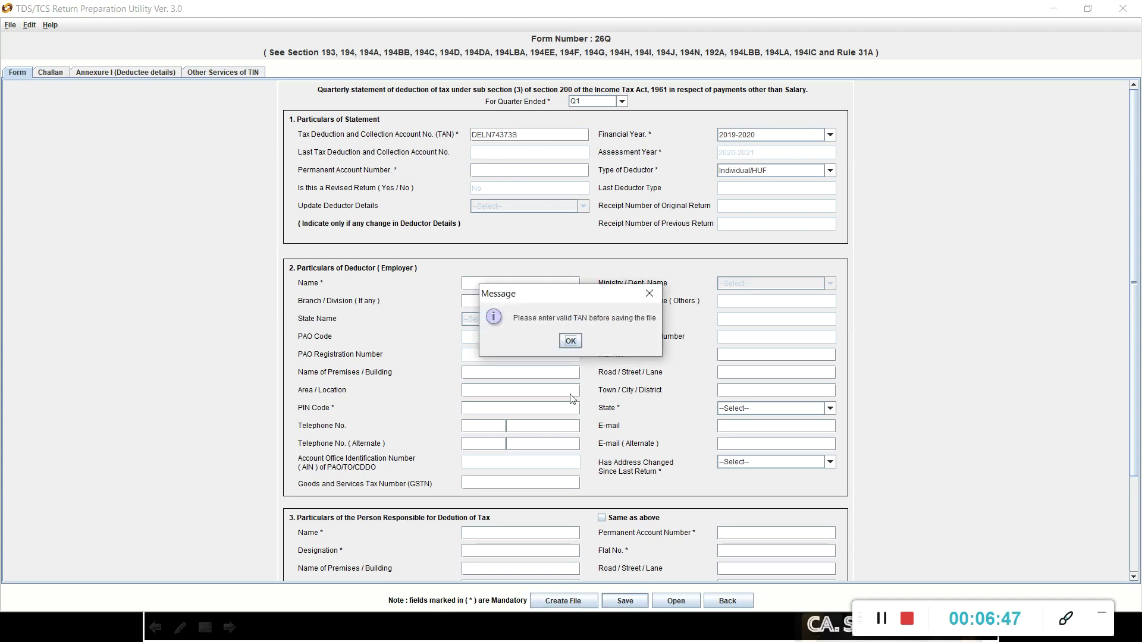
pyautogui.click(569, 341)
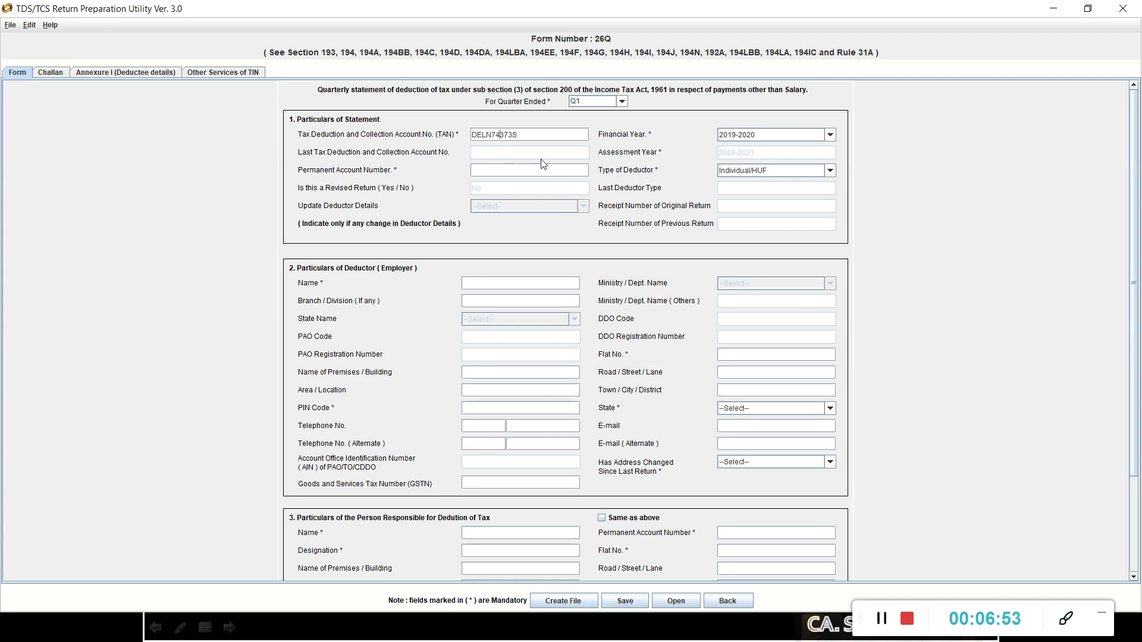
pyautogui.press('BackSpace')
pyautogui.write('S')
pyautogui.press('BackSpace')
pyautogui.click(615, 602)
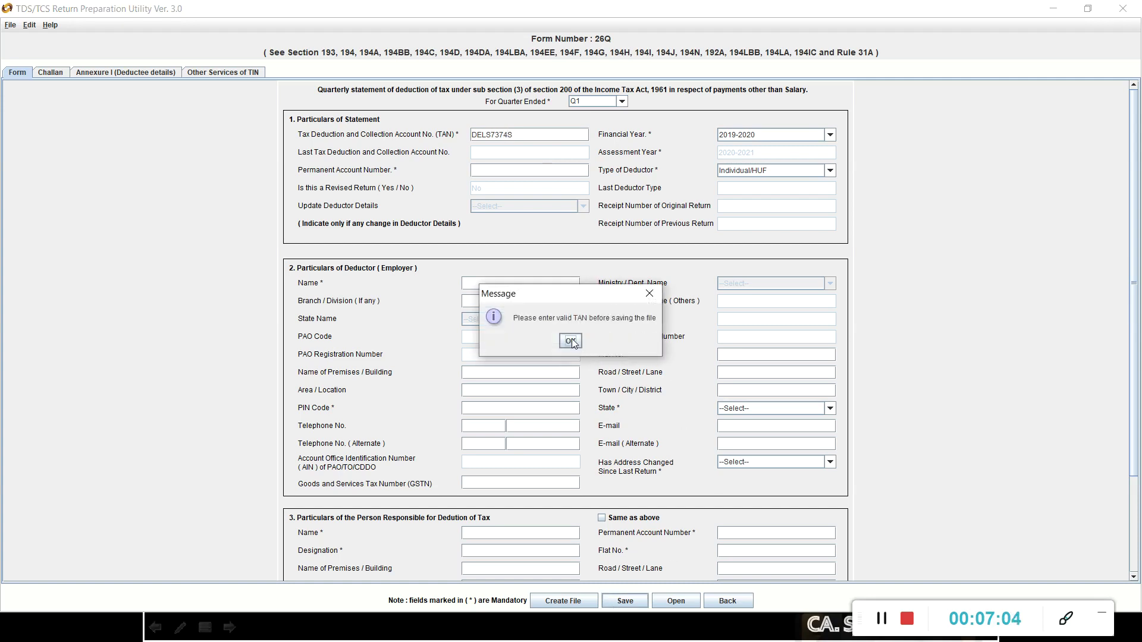
pyautogui.click(573, 343)
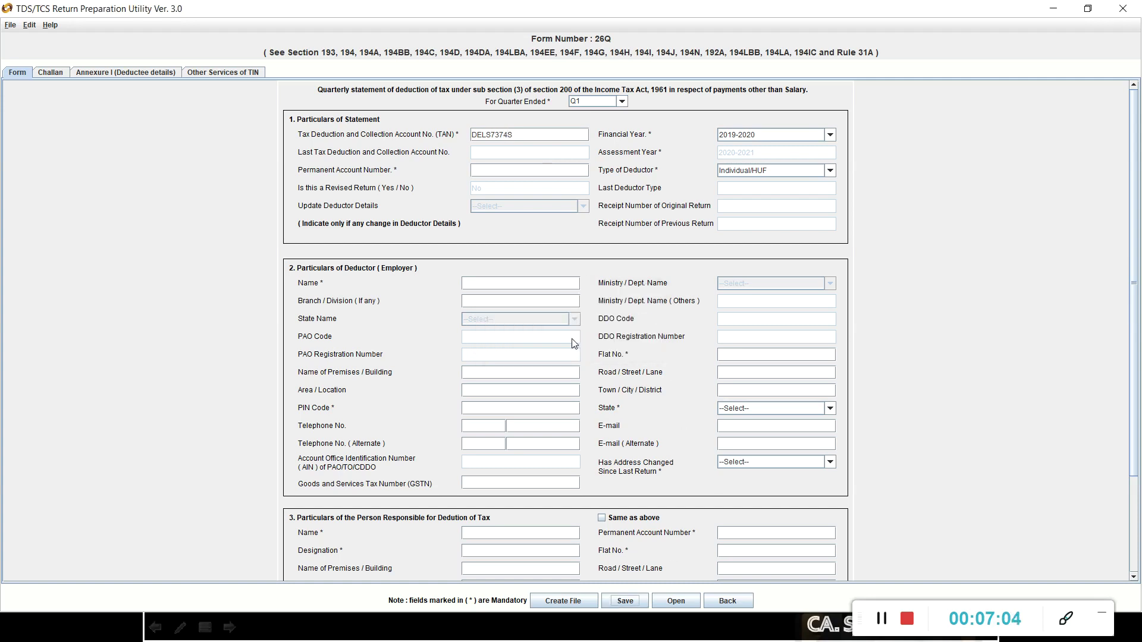
pyautogui.click(883, 622)
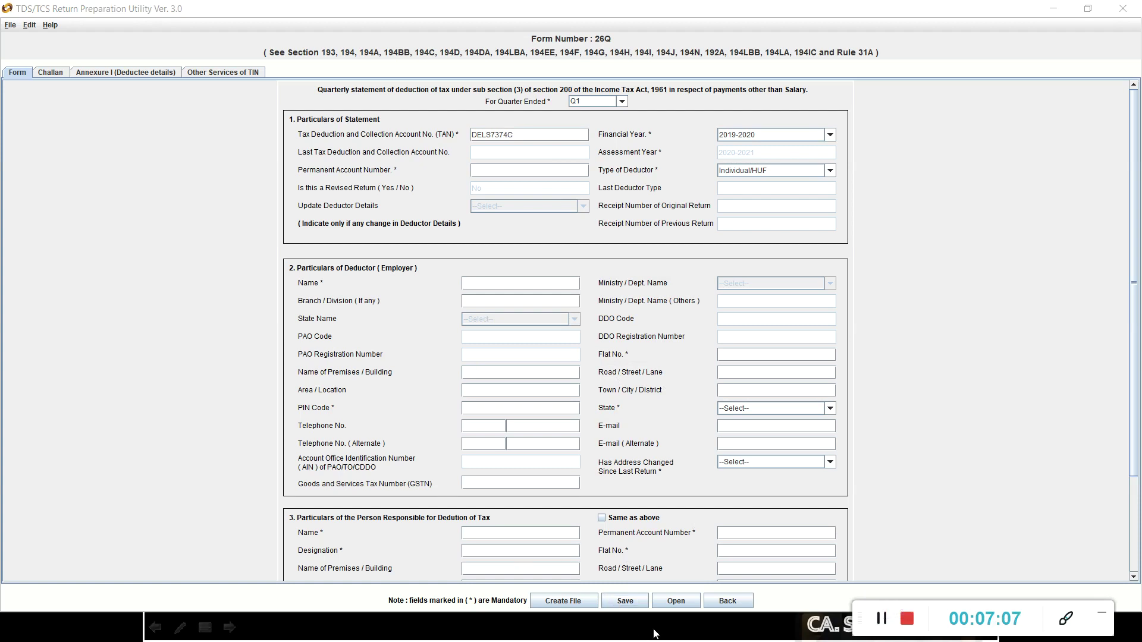
# Save the 26Q statement file in Documents and minimize the utility.
pyautogui.click(633, 605)
pyautogui.click(625, 602)
pyautogui.click(629, 601)
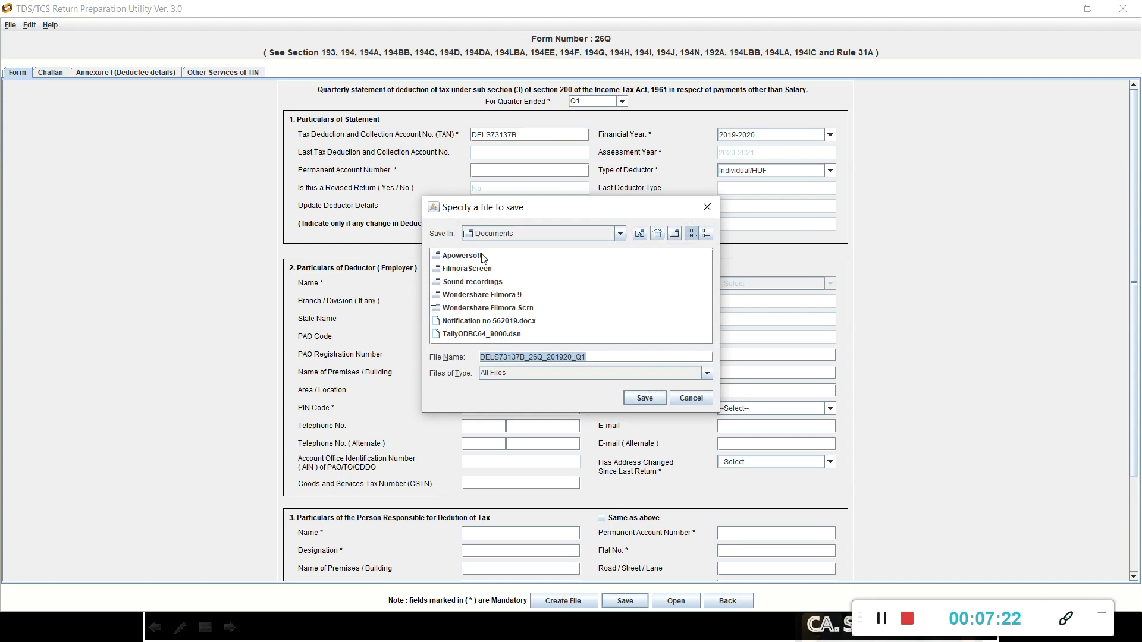
pyautogui.click(690, 397)
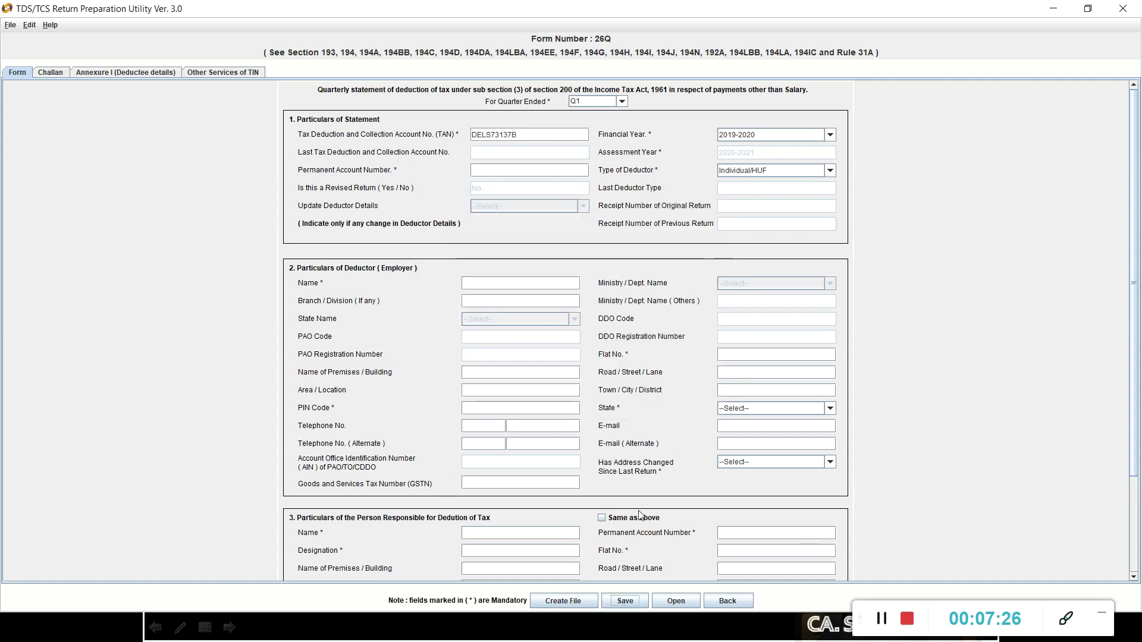
pyautogui.click(1053, 8)
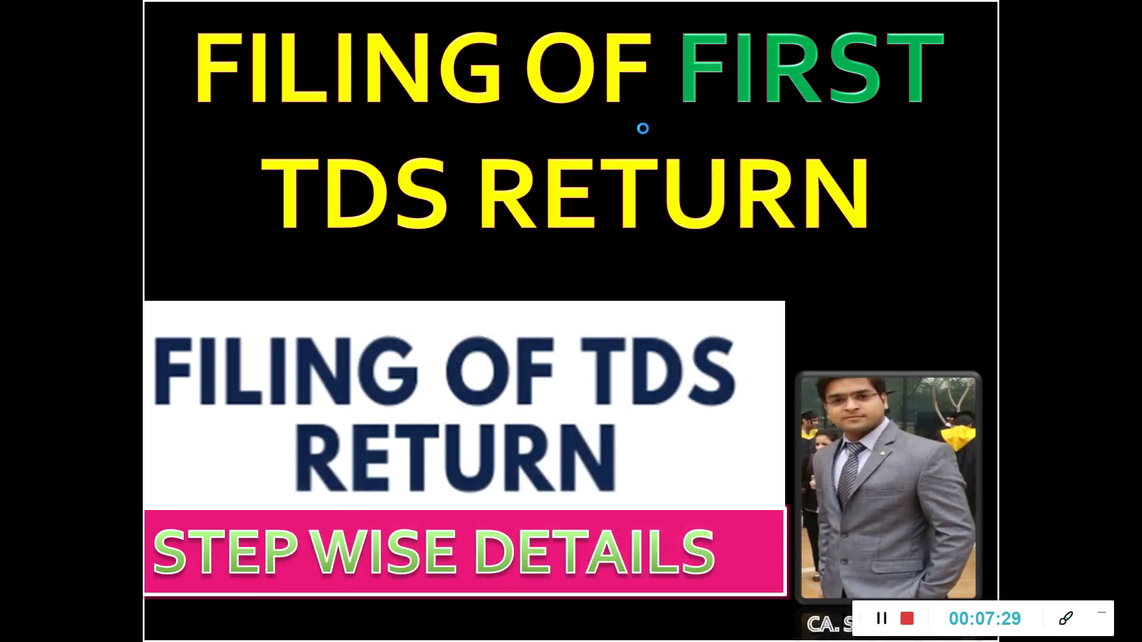
# Load incometaxindiaefiling.gov.in in Chrome, reloading after the error and dismissing the notice popup.
pyautogui.click(643, 131)
pyautogui.hotkey('alt', 'Tab')
pyautogui.hotkey('alt', 'Tab')
pyautogui.hotkey('alt', 'Tab')
pyautogui.hotkey('alt', 'Tab')
pyautogui.hotkey('alt', 'Tab')
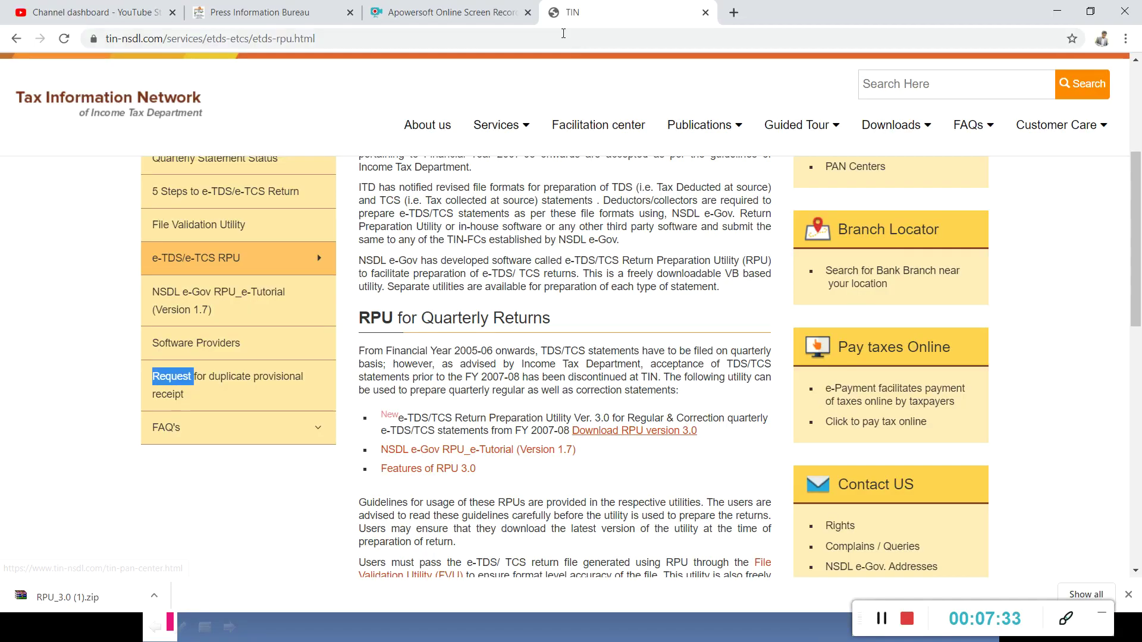
pyautogui.click(564, 34)
pyautogui.write('incom')
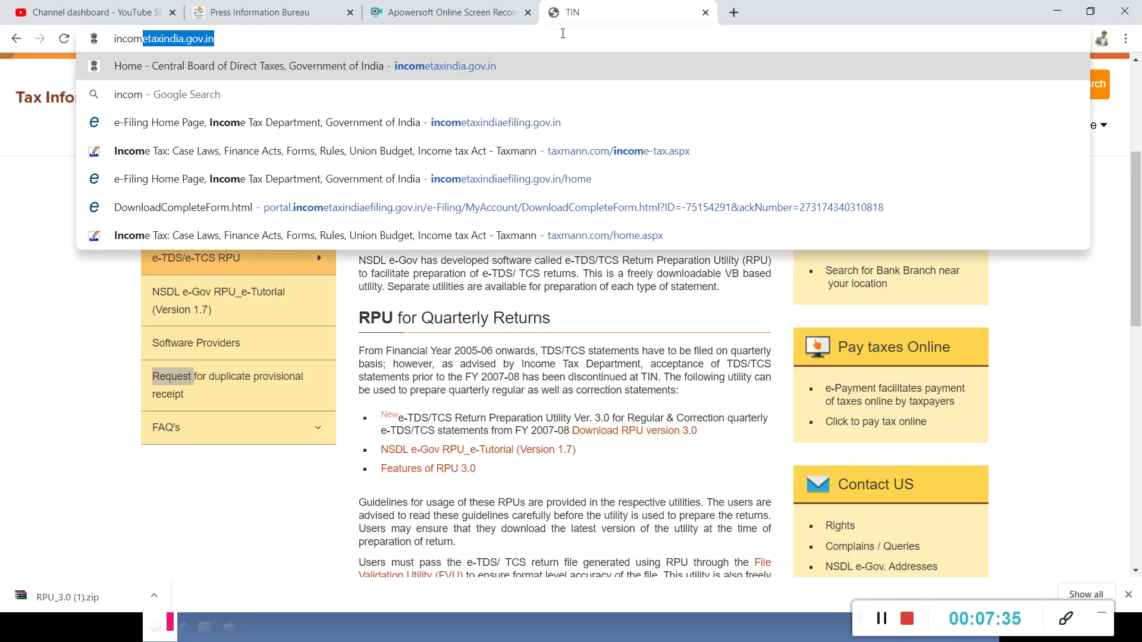
pyautogui.write('etaxind')
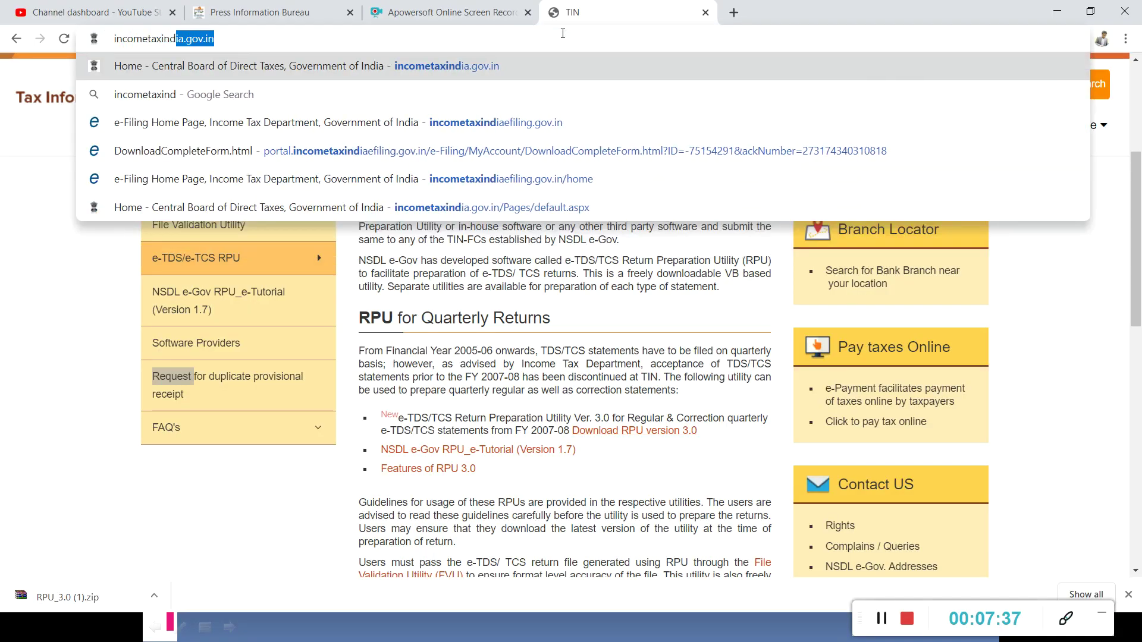
pyautogui.write('iae')
pyautogui.press('Escape')
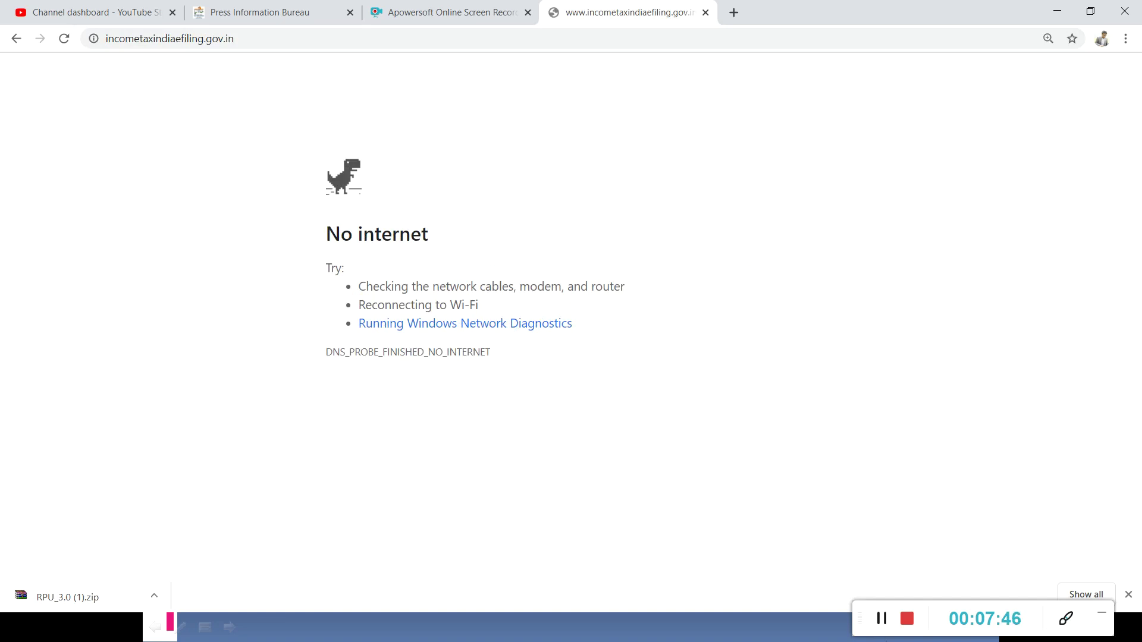
pyautogui.click(877, 625)
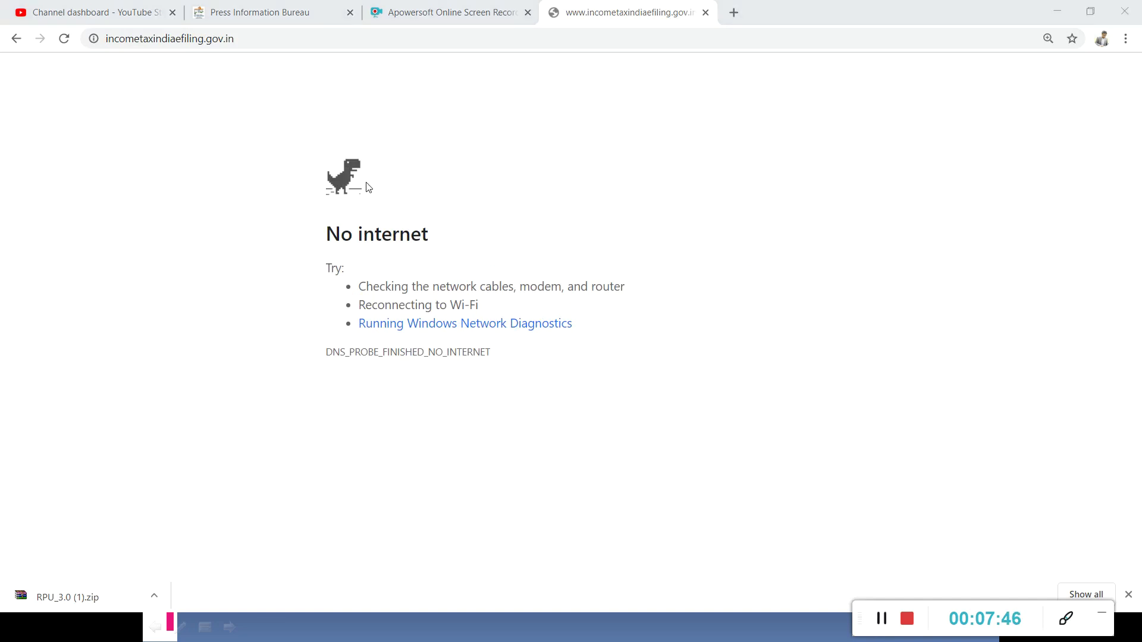
pyautogui.click(294, 39)
pyautogui.press('Return')
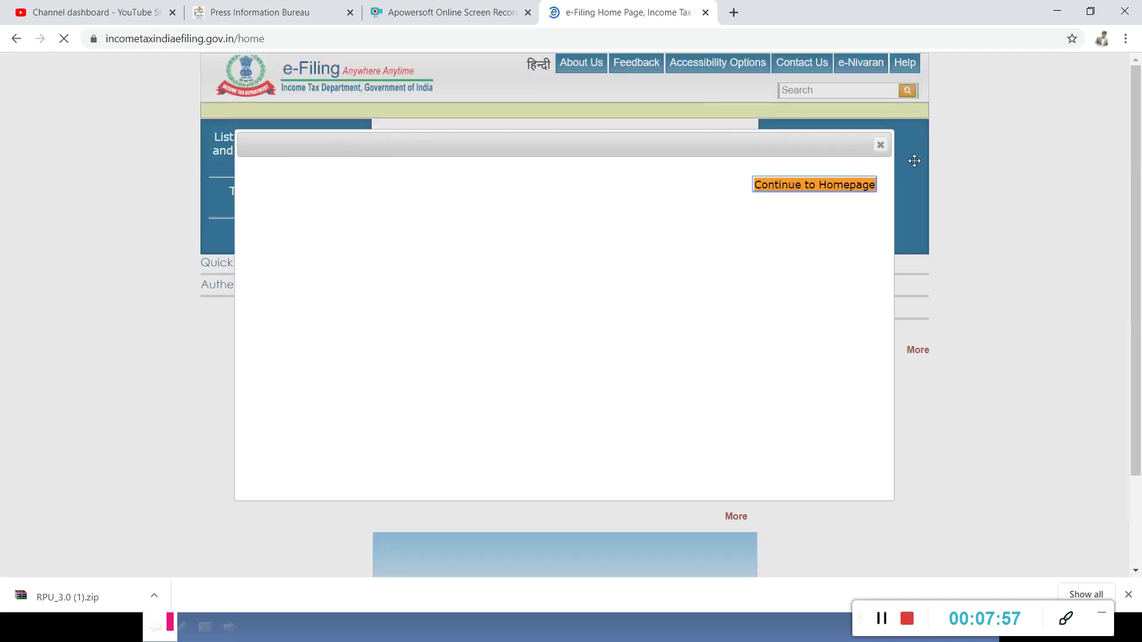
pyautogui.click(882, 148)
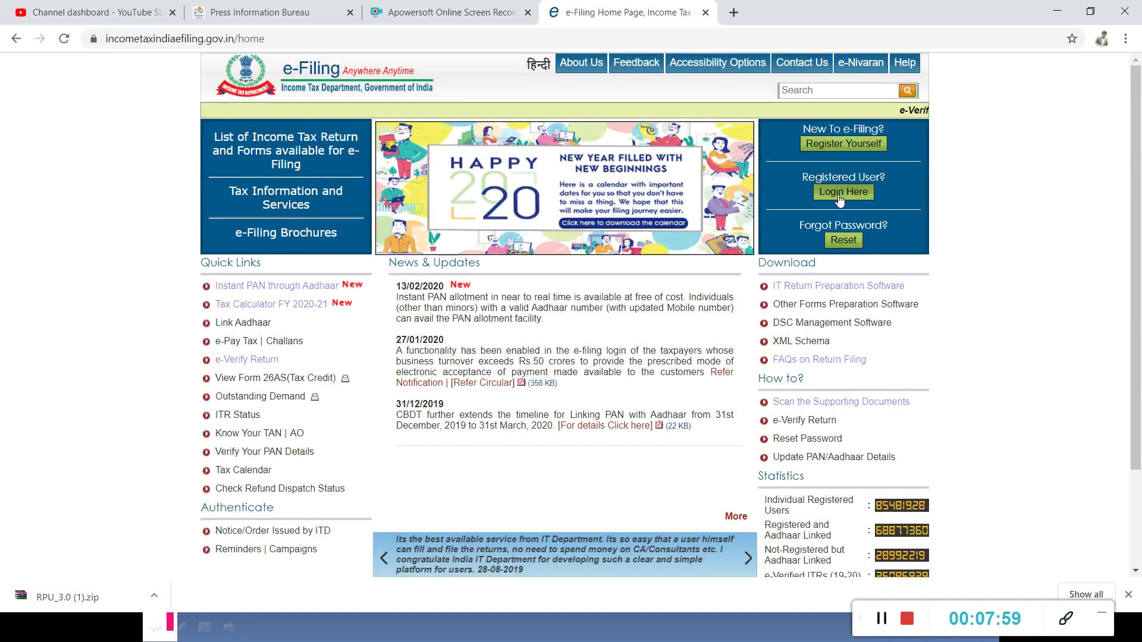
# Start a new user registration as a Tax Deductor and Collector.
pyautogui.click(825, 148)
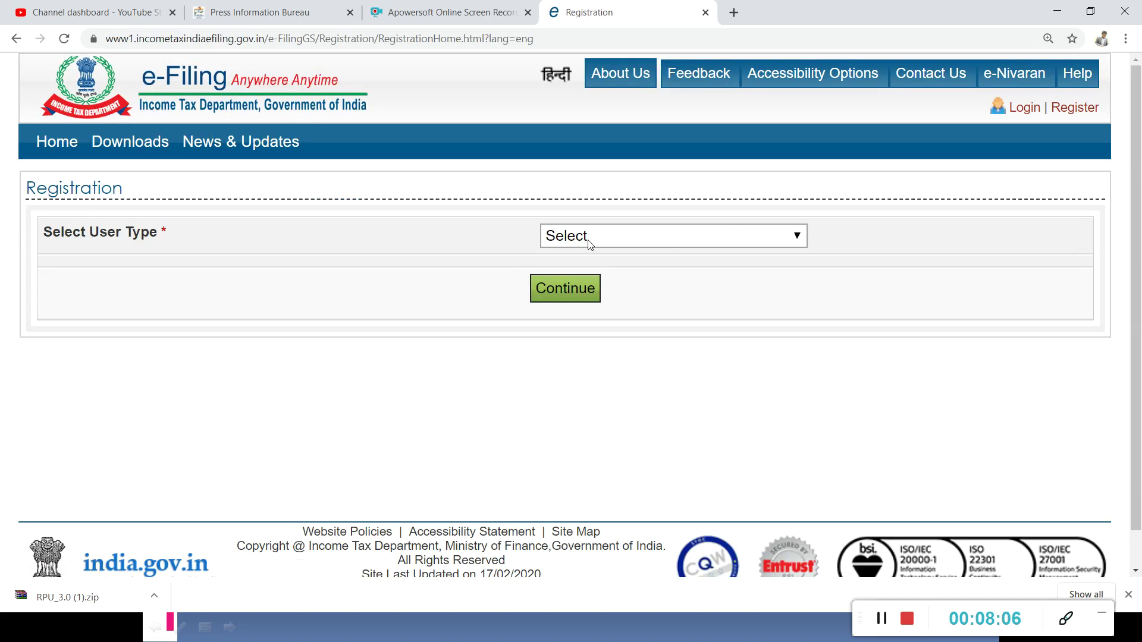
pyautogui.click(588, 241)
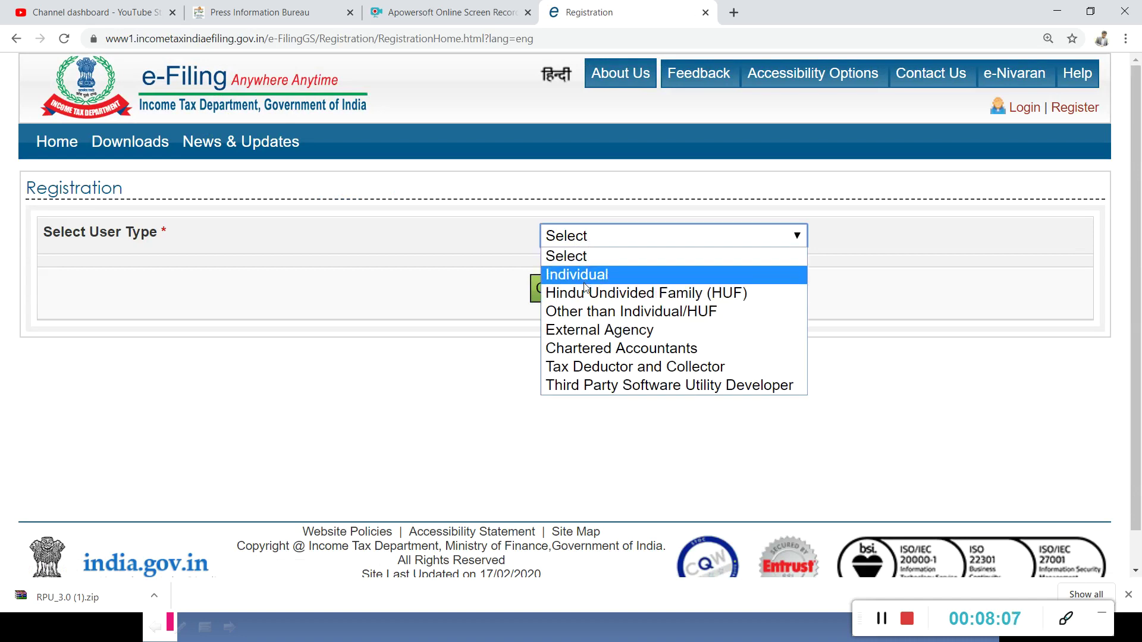
pyautogui.click(598, 373)
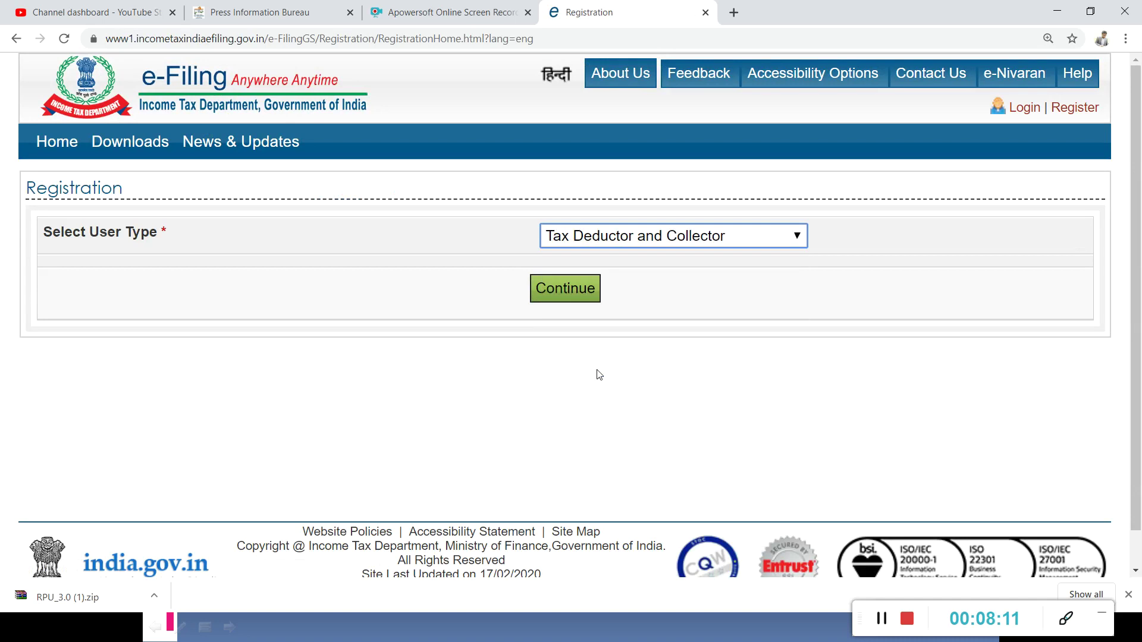
pyautogui.click(554, 287)
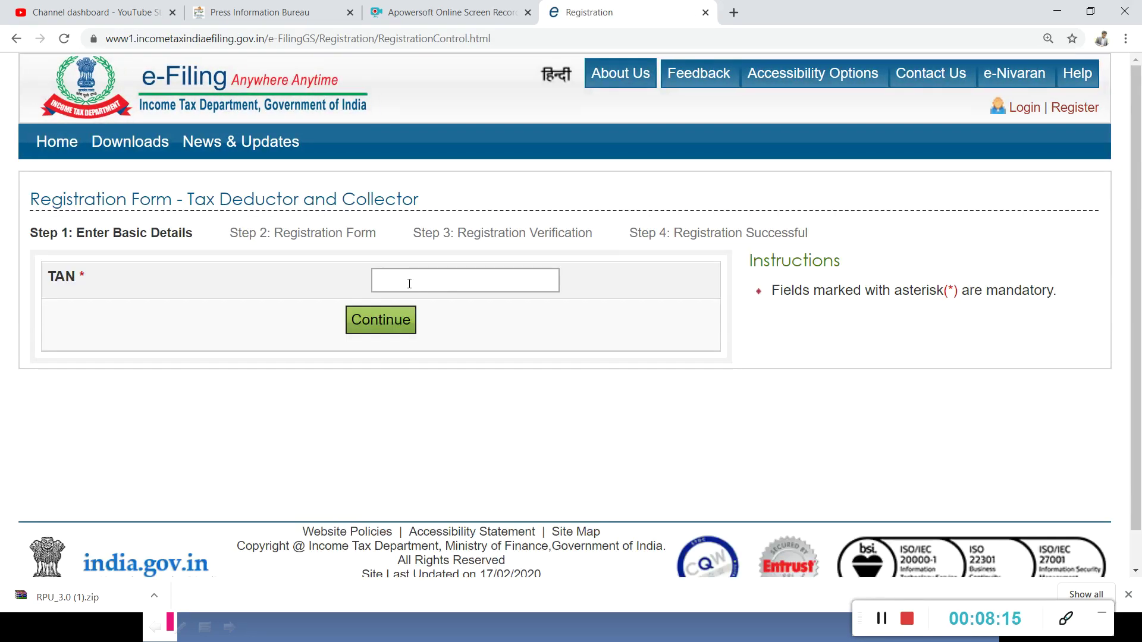
# Submit the deductor's TAN, see it is already registered, and go back Home.
pyautogui.click(409, 284)
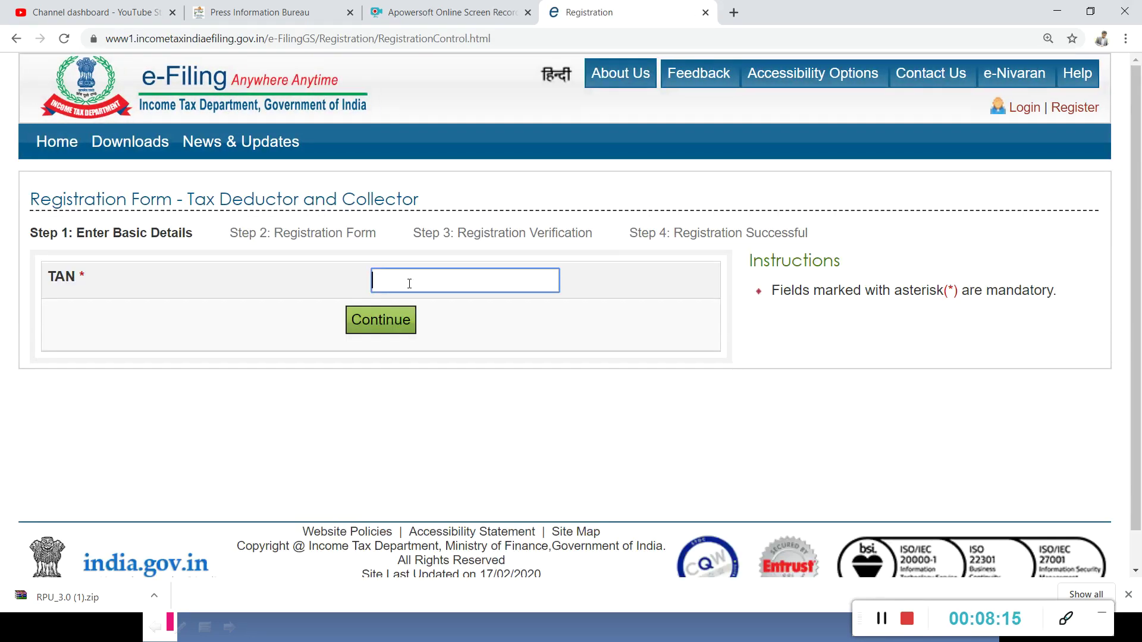
pyautogui.press('Return')
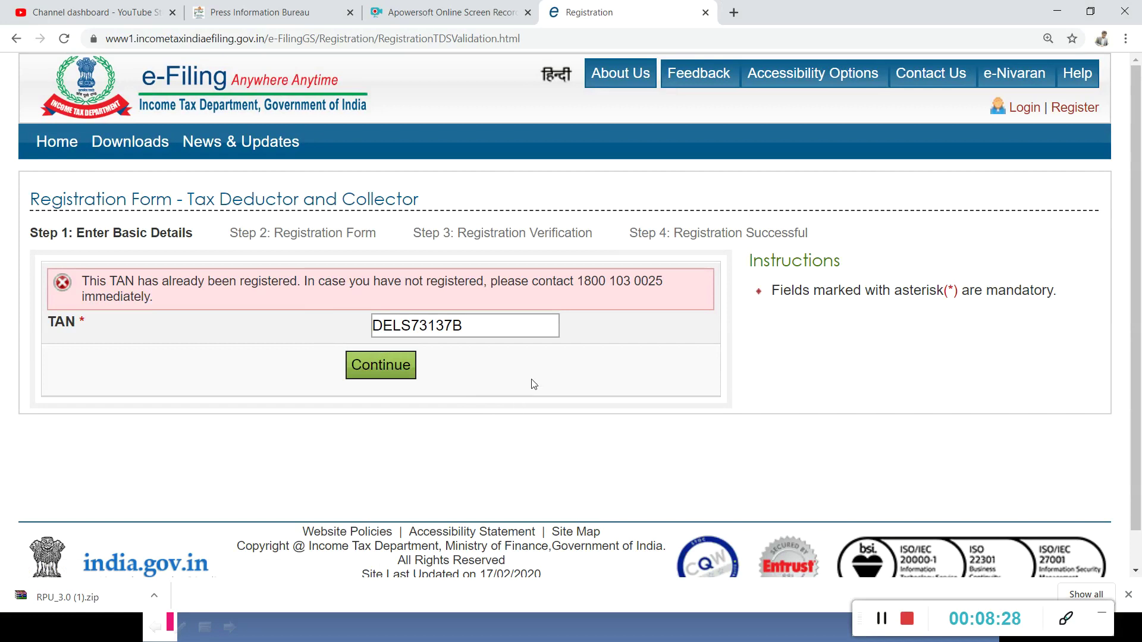
pyautogui.moveTo(483, 333); pyautogui.dragTo(359, 339)
pyautogui.click(359, 340)
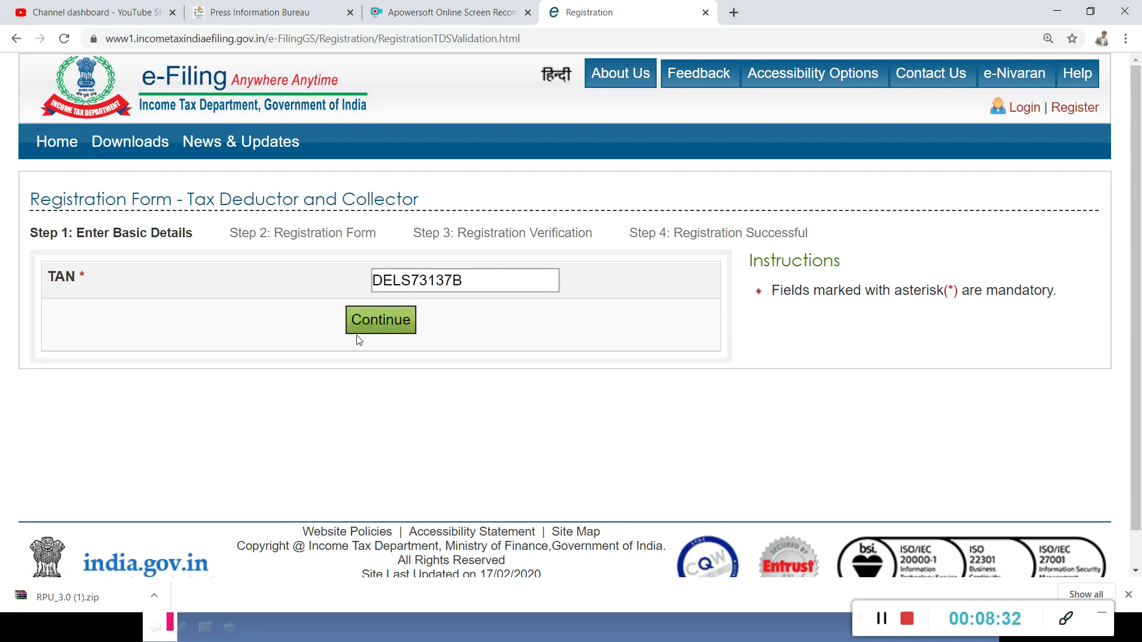
pyautogui.click(402, 319)
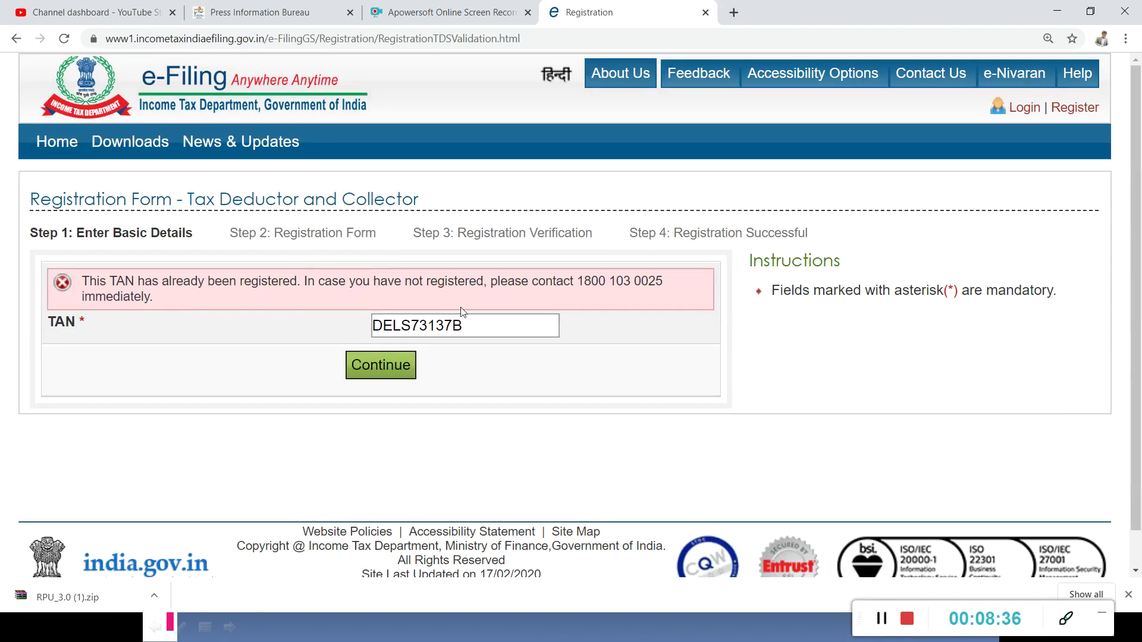
pyautogui.doubleClick(476, 322)
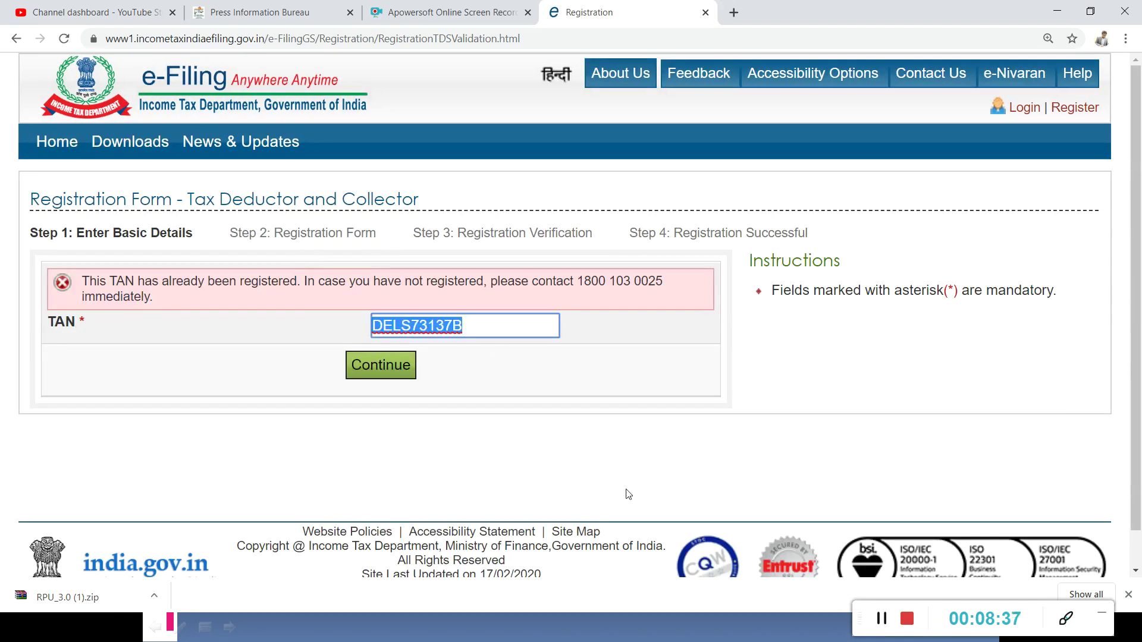
pyautogui.click(57, 141)
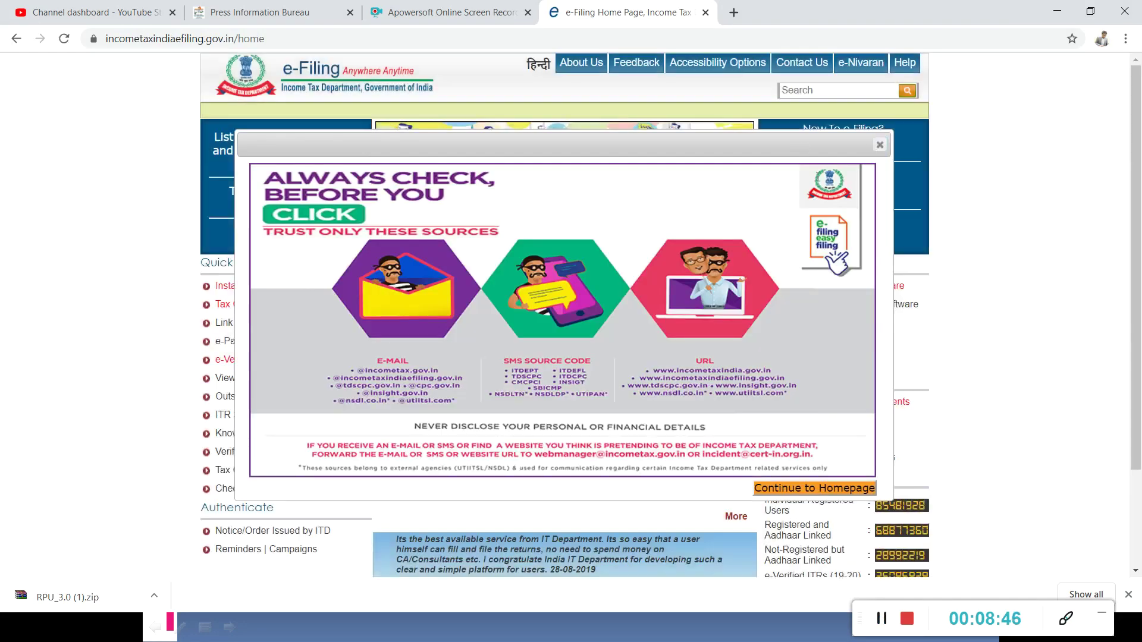
# Log in with the TAN as user ID, the account password and the captcha code.
pyautogui.click(817, 178)
pyautogui.click(844, 191)
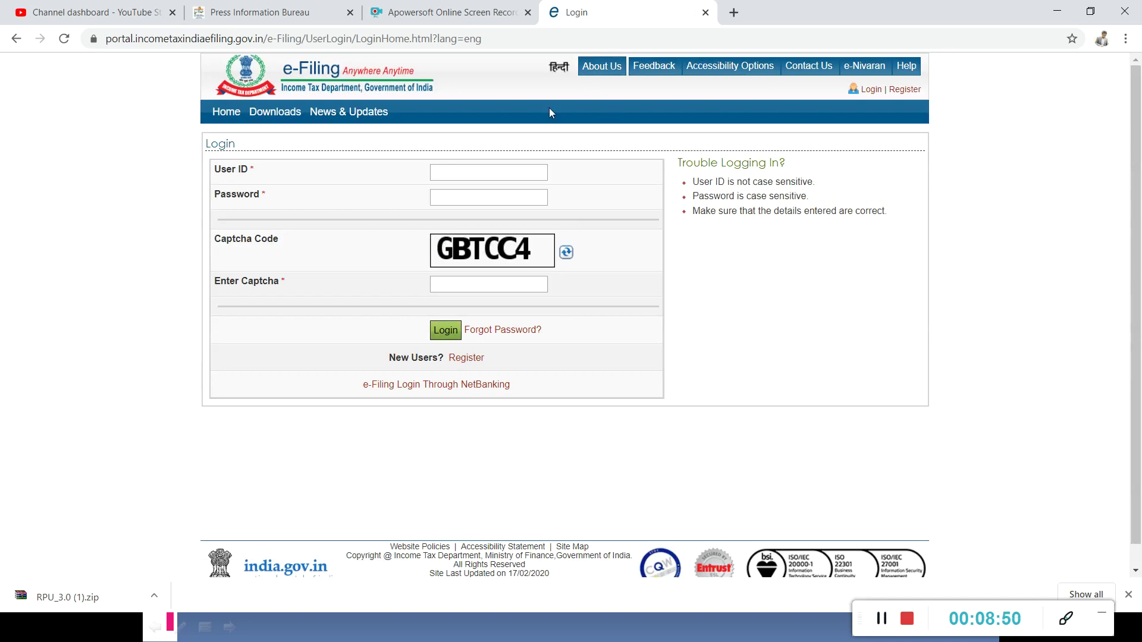
pyautogui.click(495, 168)
pyautogui.press('Tab')
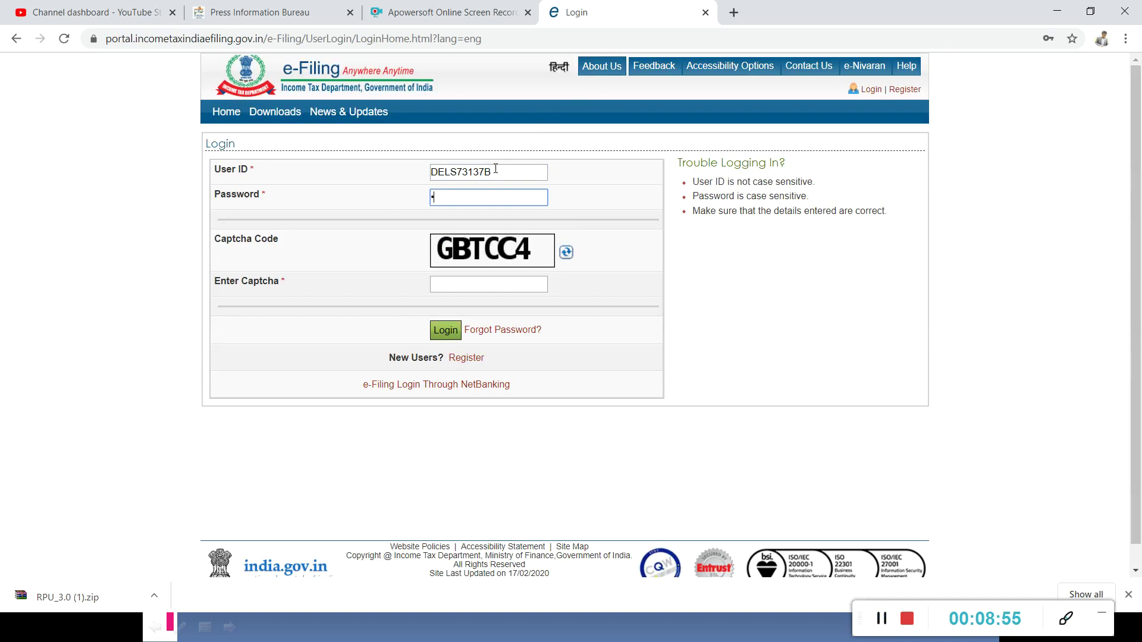
pyautogui.write('••••••')
pyautogui.press('Tab')
pyautogui.write('GBT')
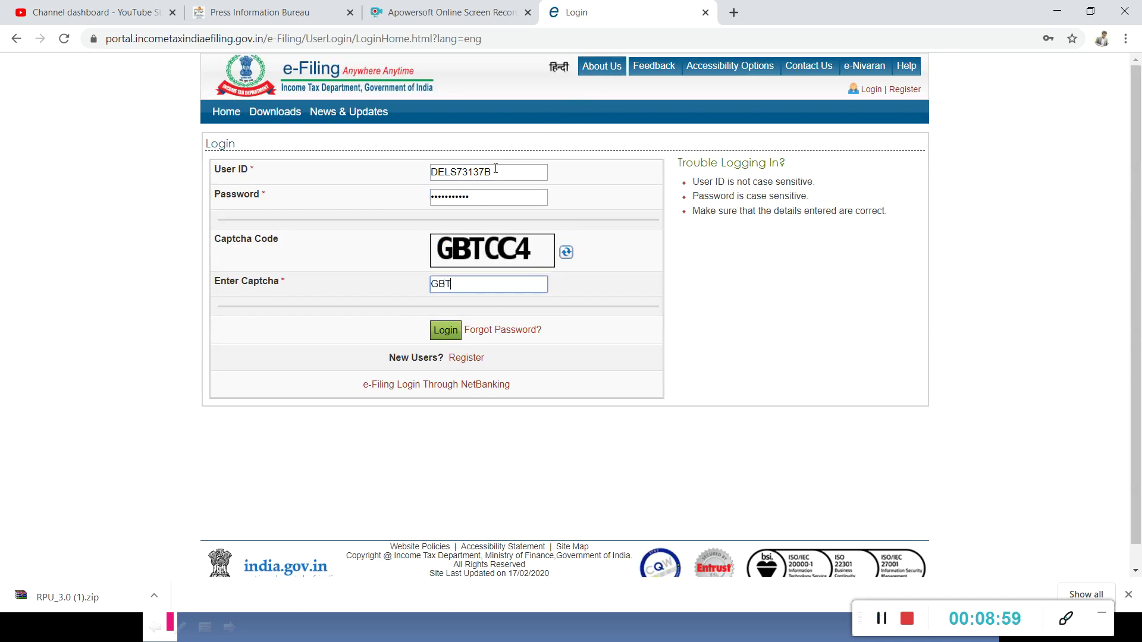
pyautogui.write('CC4')
pyautogui.click(446, 331)
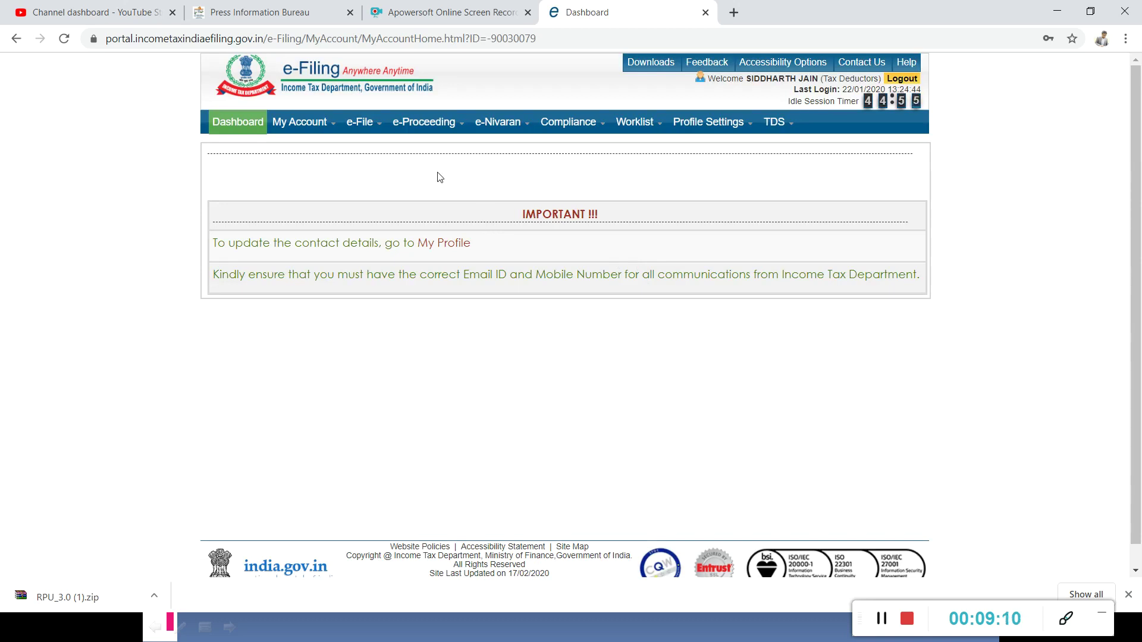
# Choose Upload TDS from the dashboard's TDS menu.
pyautogui.moveTo(361, 123)
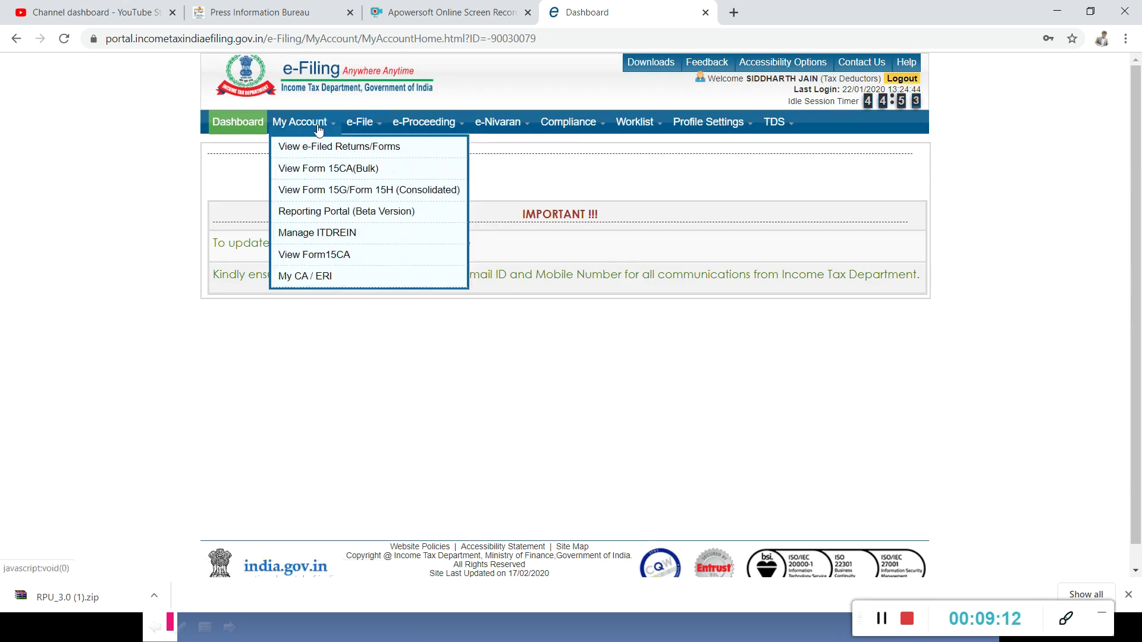
pyautogui.moveTo(305, 123)
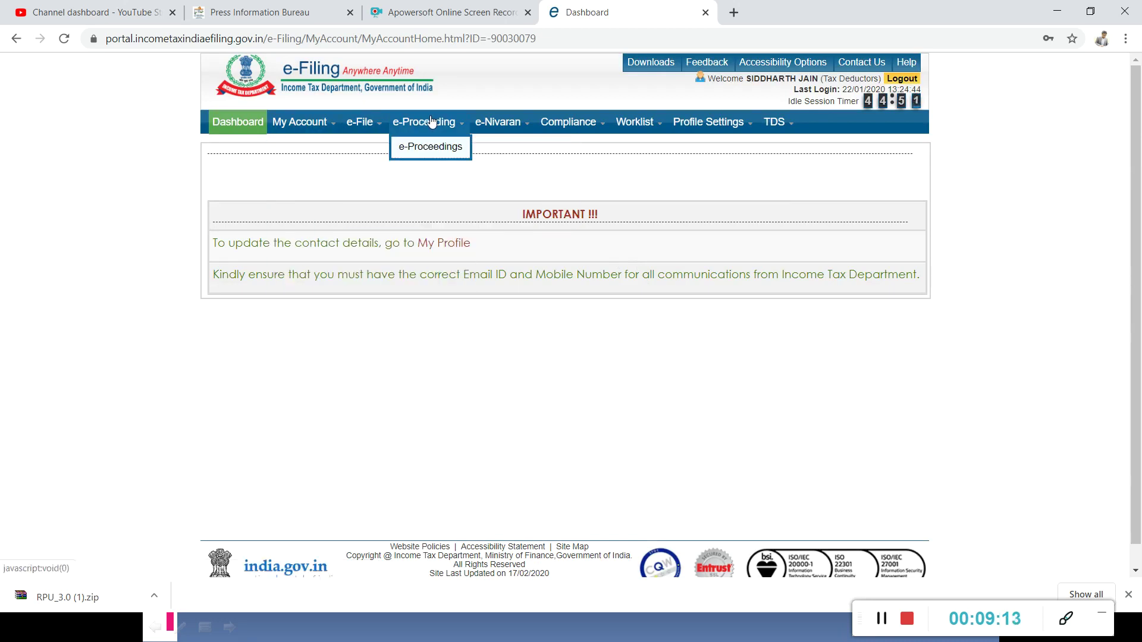
pyautogui.moveTo(513, 122)
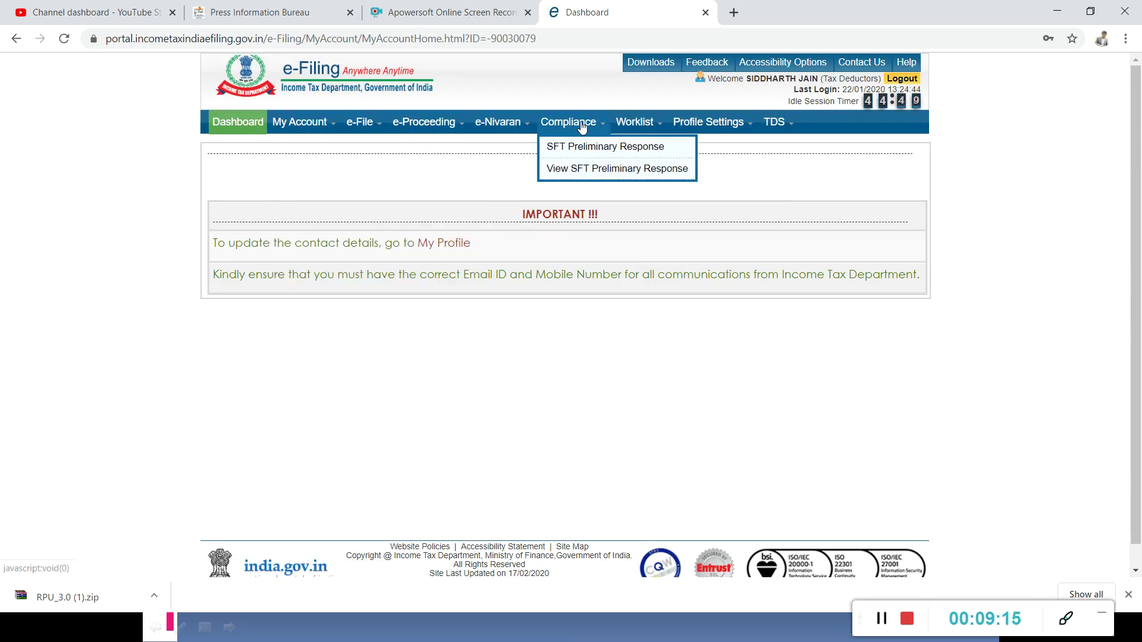
pyautogui.moveTo(788, 128)
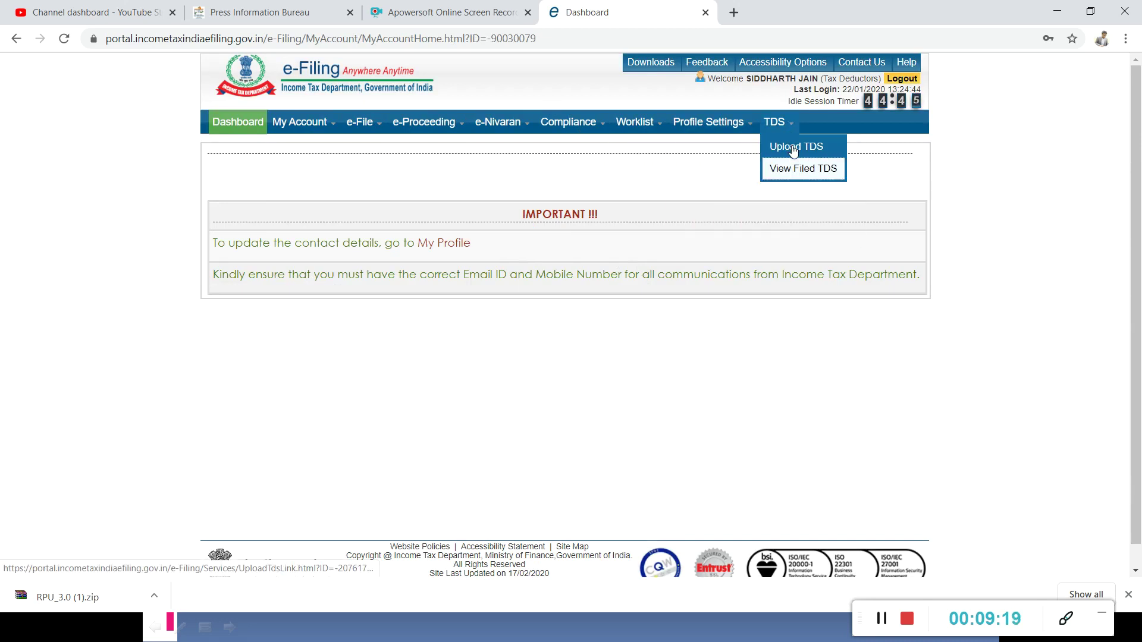
pyautogui.click(793, 149)
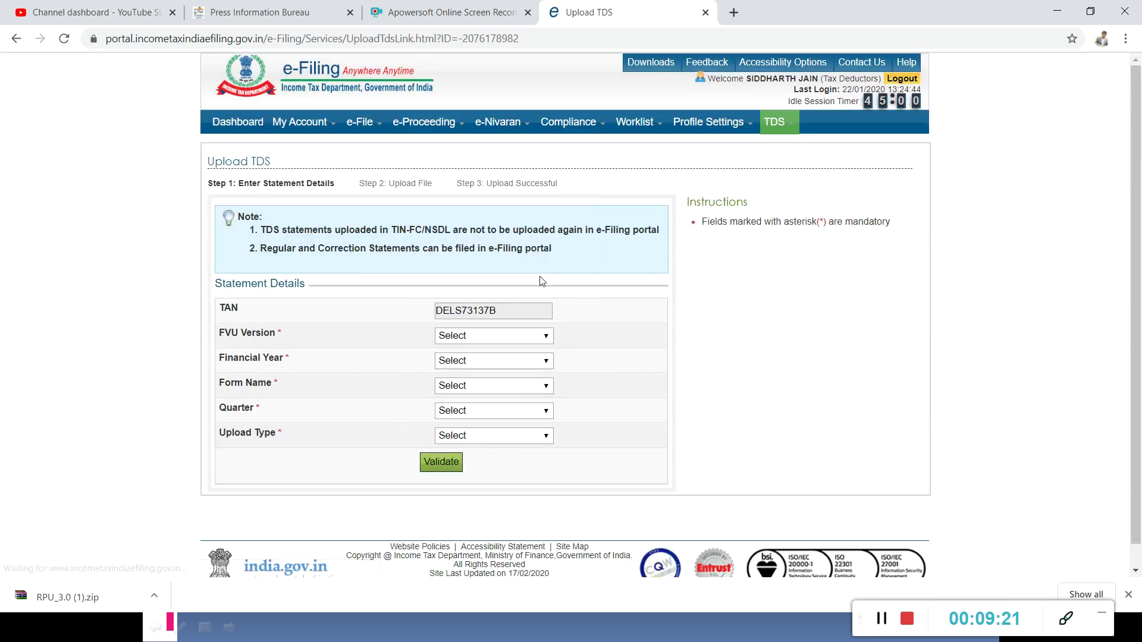
# Select FVU version 6.5 and financial year 2019-20.
pyautogui.click(476, 343)
pyautogui.click(456, 366)
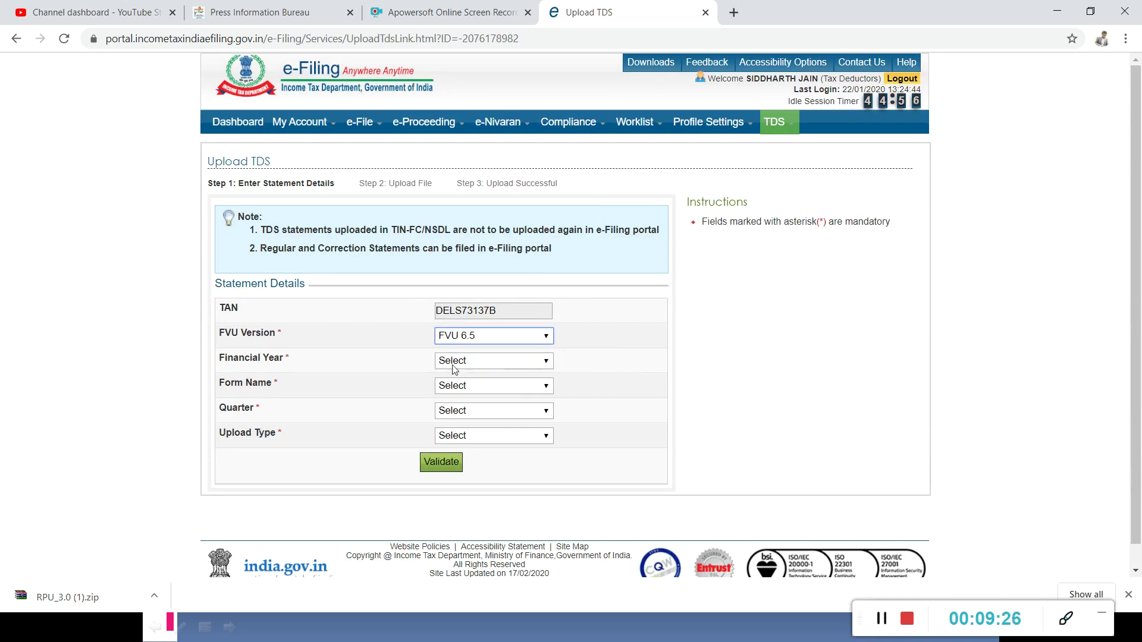
pyautogui.click(470, 341)
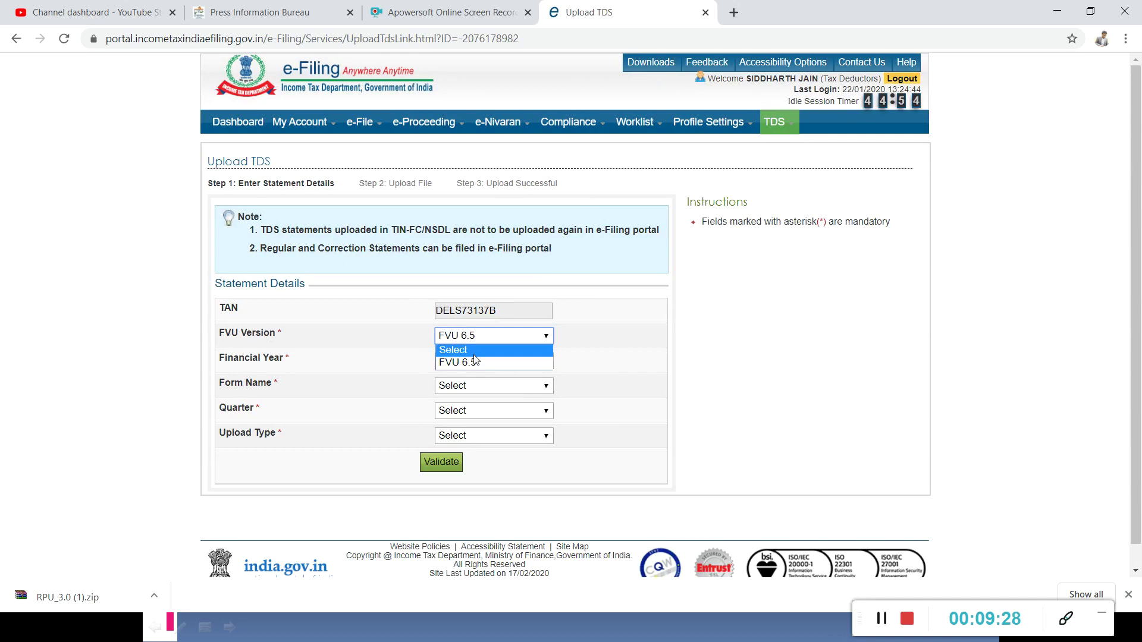
pyautogui.click(471, 365)
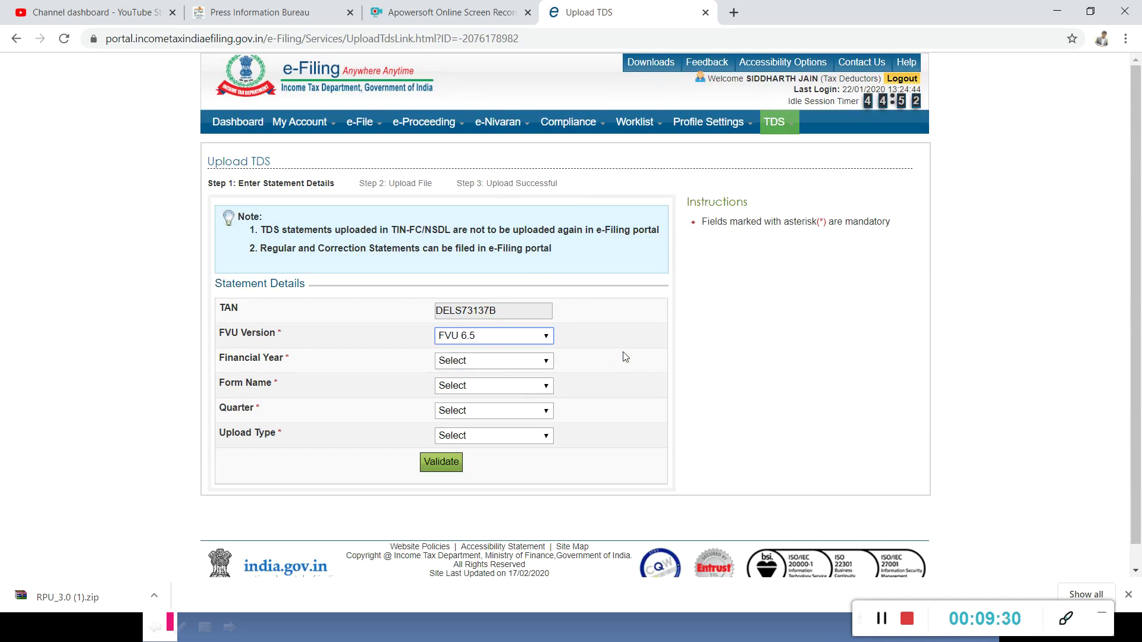
pyautogui.click(500, 336)
pyautogui.click(500, 334)
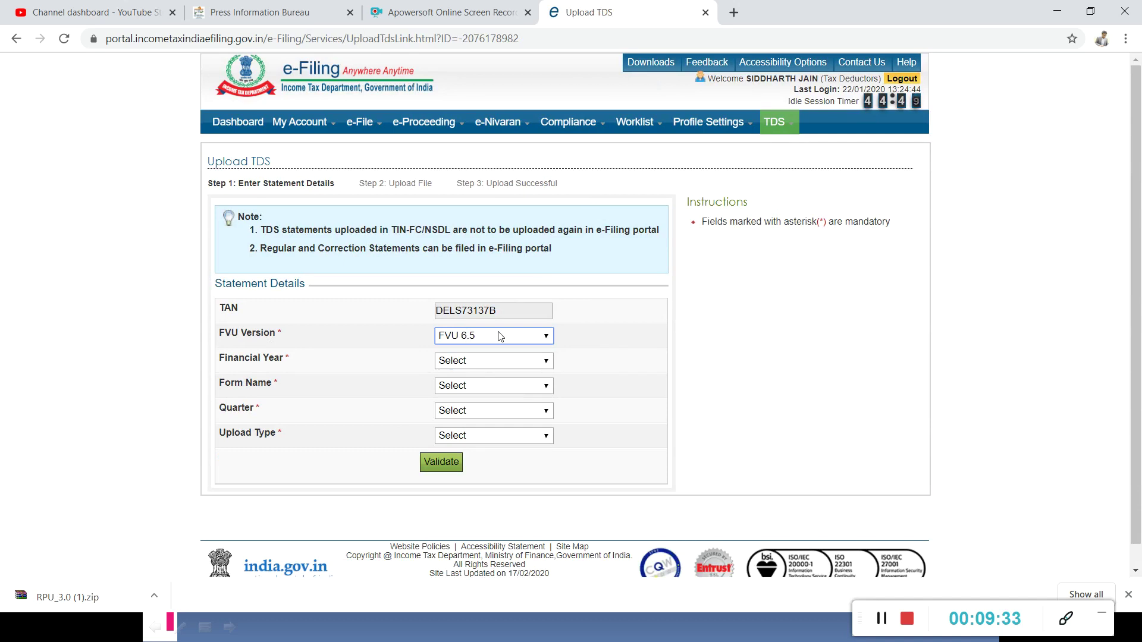
pyautogui.click(456, 363)
pyautogui.click(458, 392)
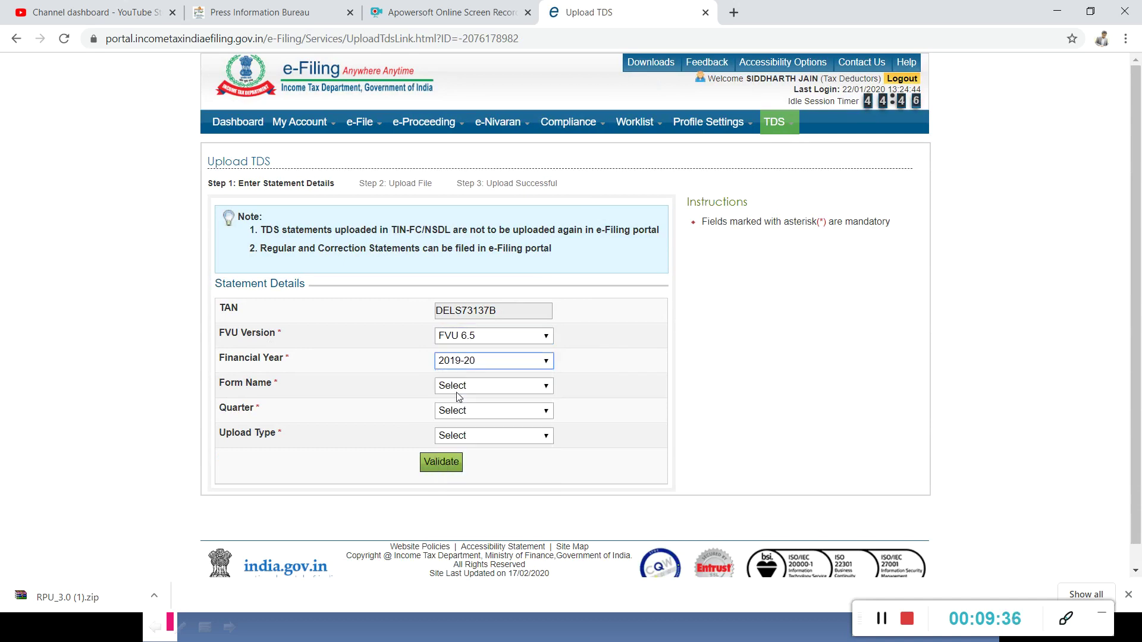
# Pick Form 24Q, quarter Q1 and Regular upload type, then validate the details.
pyautogui.click(458, 387)
pyautogui.click(458, 414)
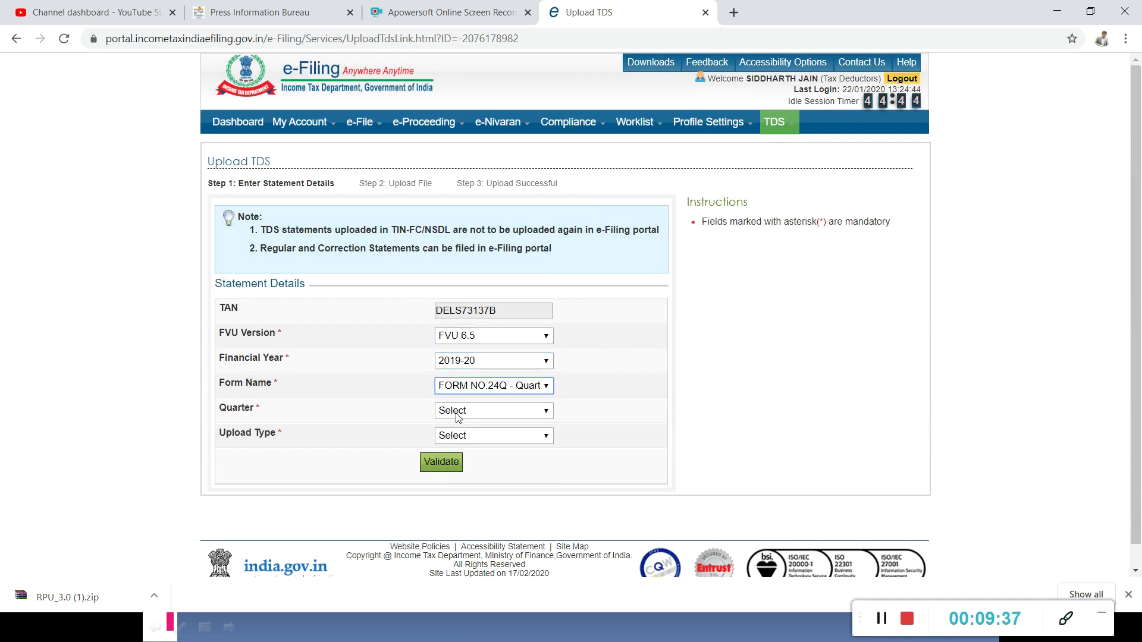
pyautogui.click(463, 418)
pyautogui.click(461, 437)
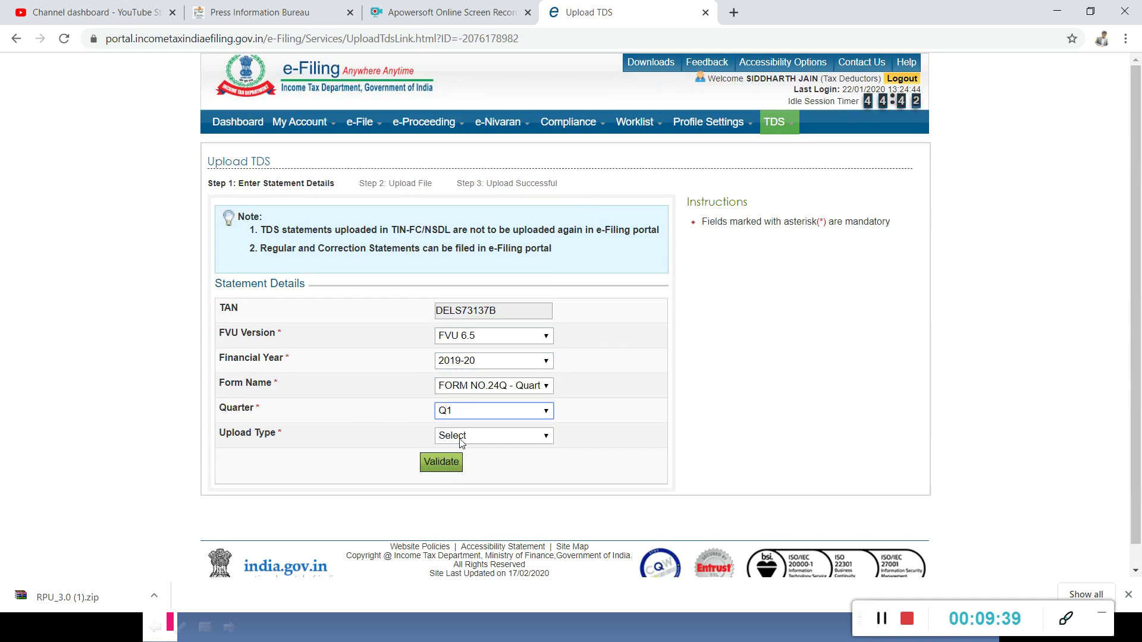
pyautogui.click(517, 441)
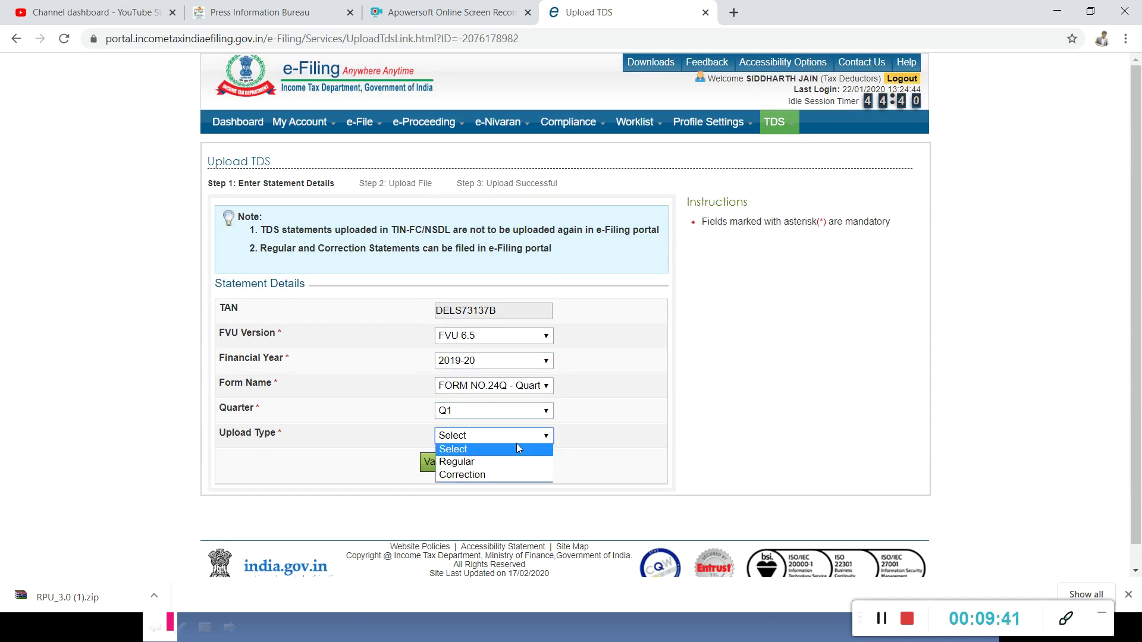
pyautogui.click(509, 466)
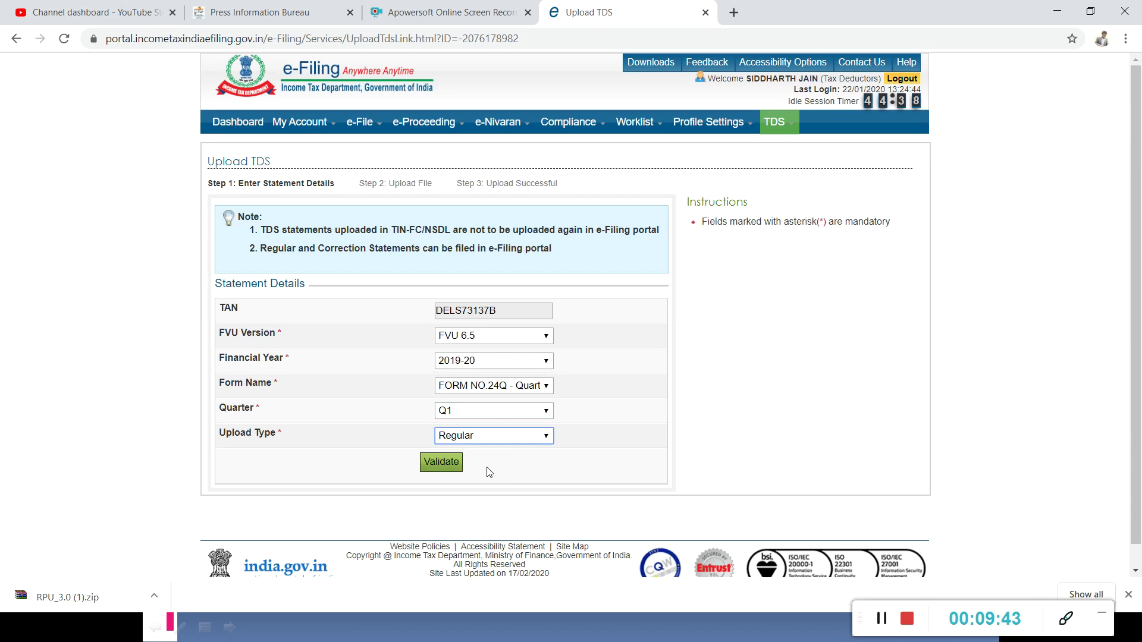
pyautogui.click(442, 463)
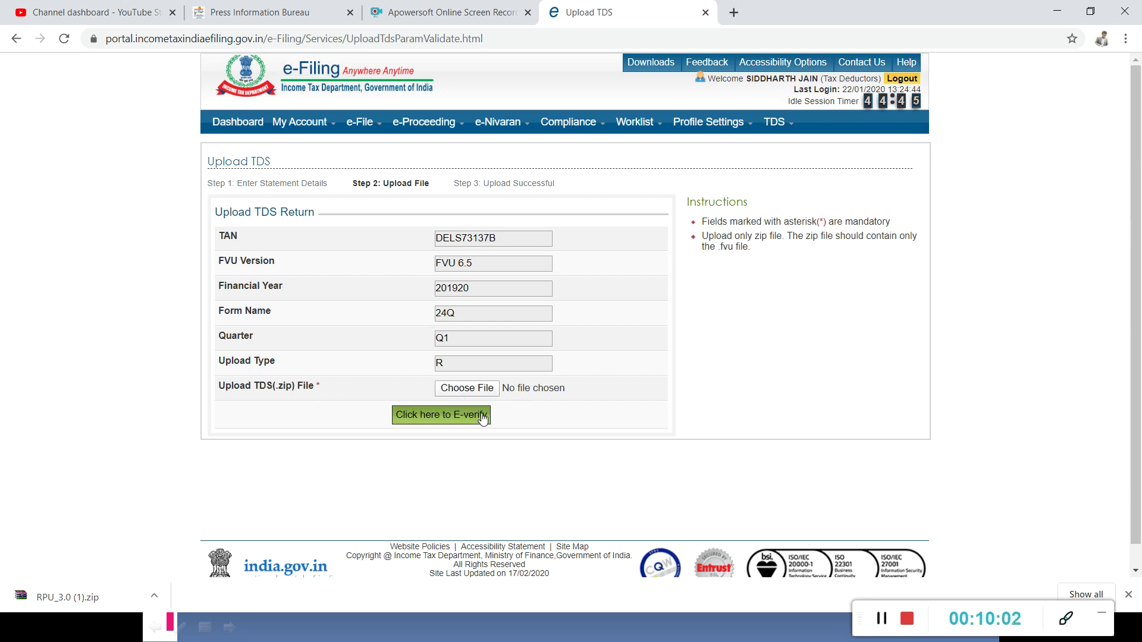
pyautogui.moveTo(794, 134)
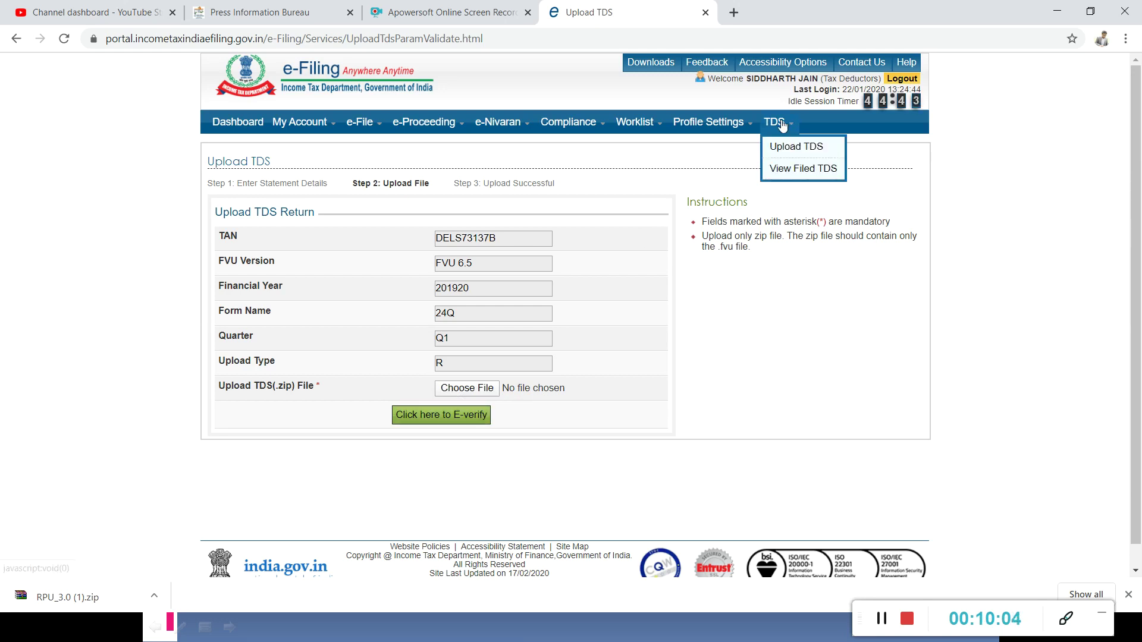
# Bring up the View Filed TDS page from the TDS menu.
pyautogui.click(795, 173)
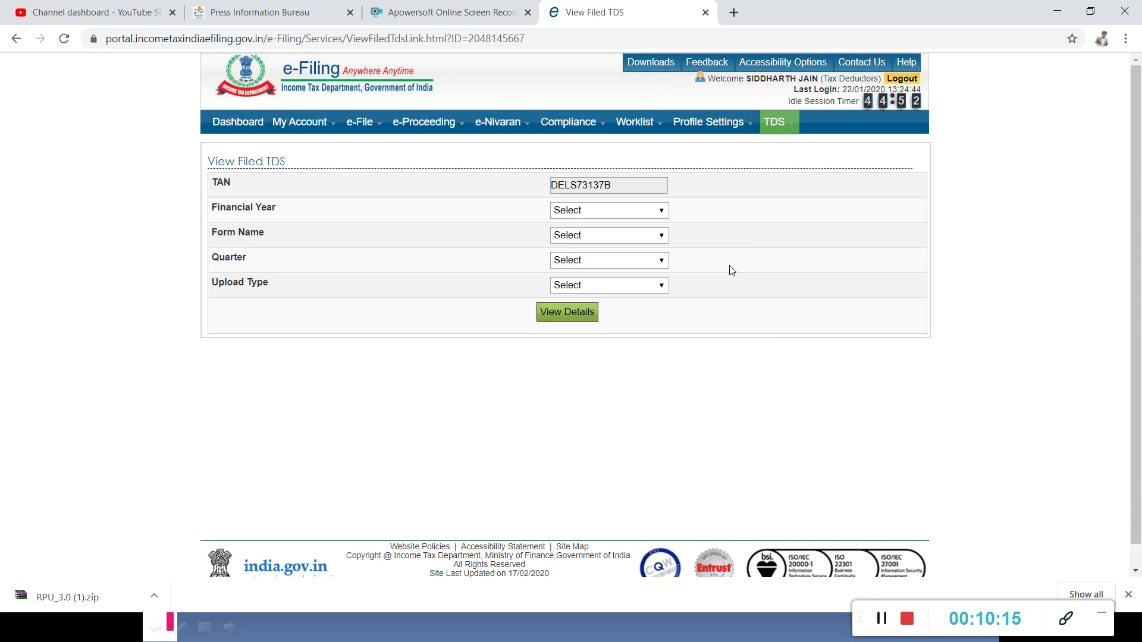
pyautogui.click(734, 12)
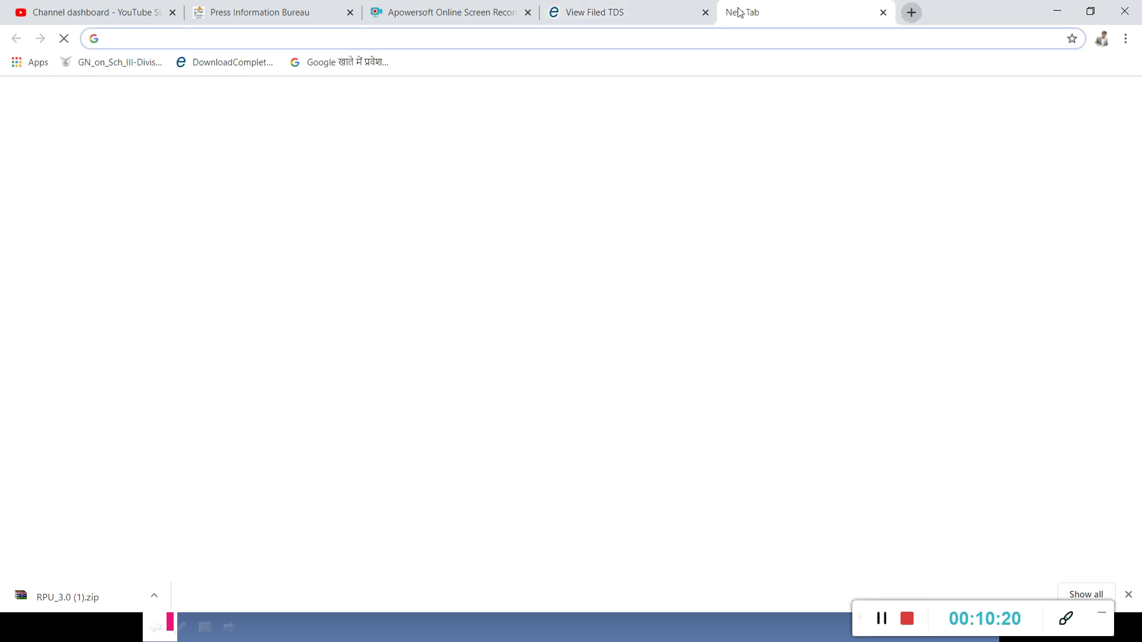
# Load tdscpc.gov.in, dismiss the caution notice, and start deductor new-user registration.
pyautogui.write('tds')
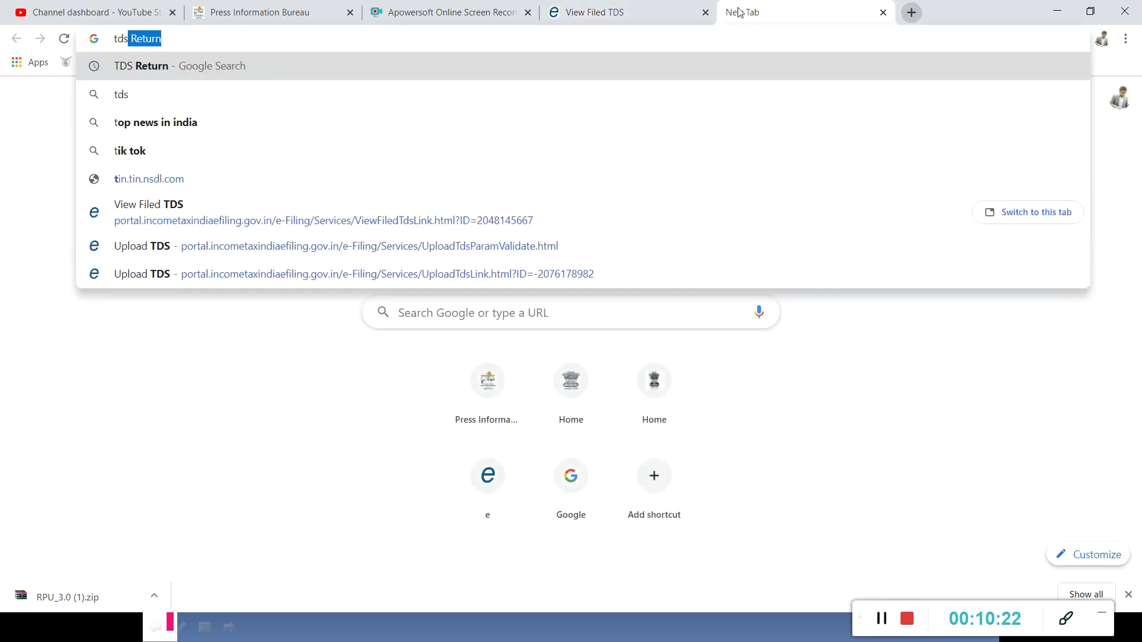
pyautogui.write('cpc.gov.in')
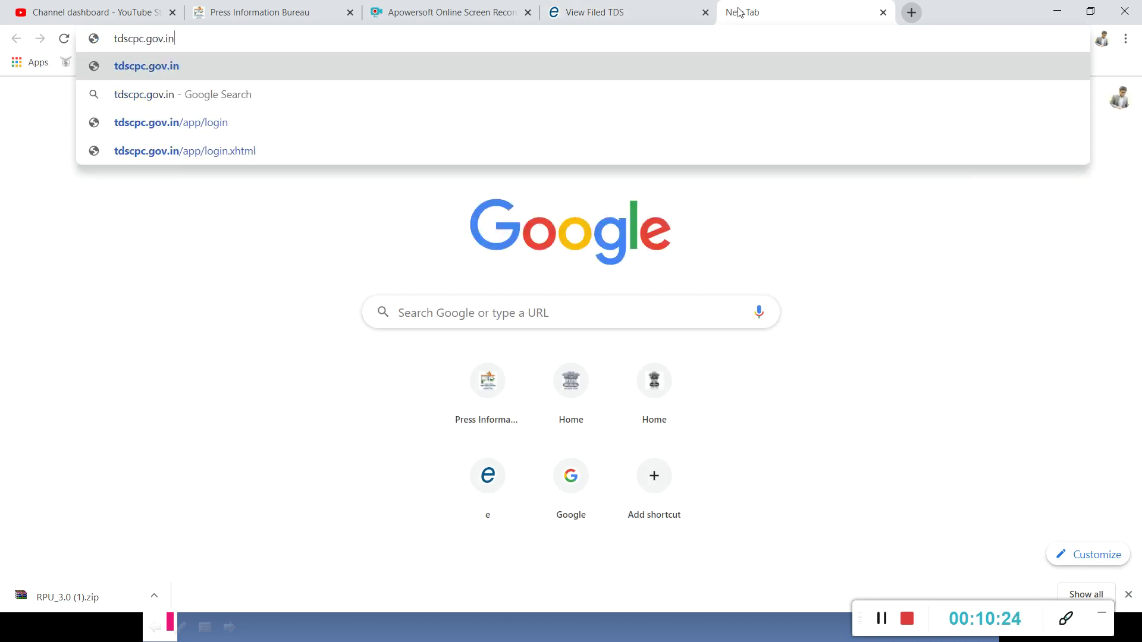
pyautogui.press('Return')
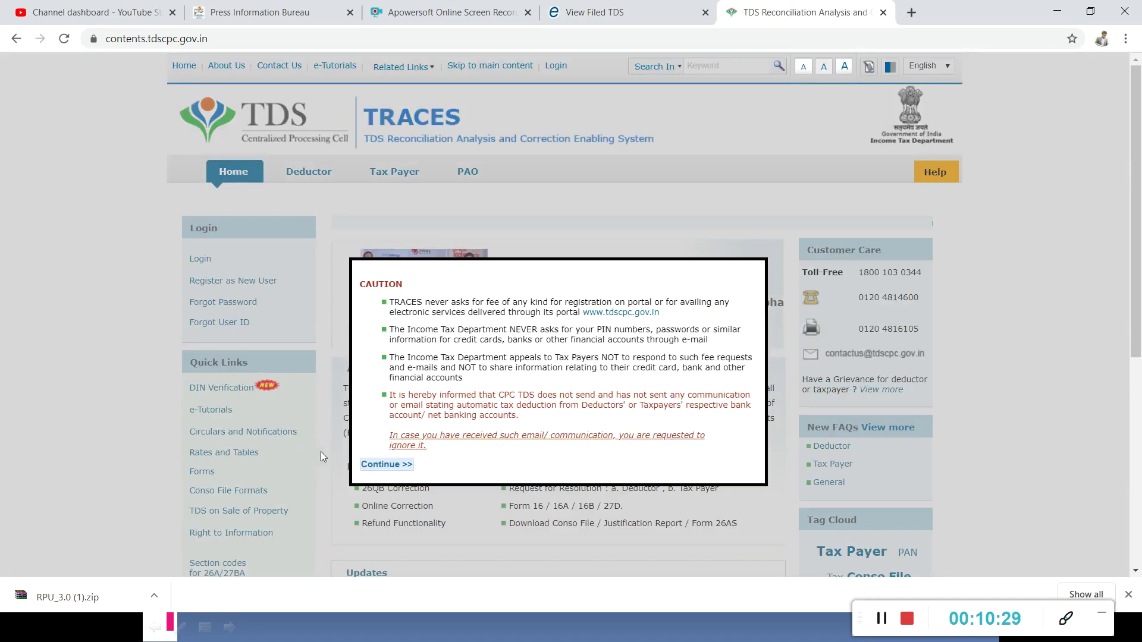
pyautogui.click(383, 464)
pyautogui.moveTo(203, 286)
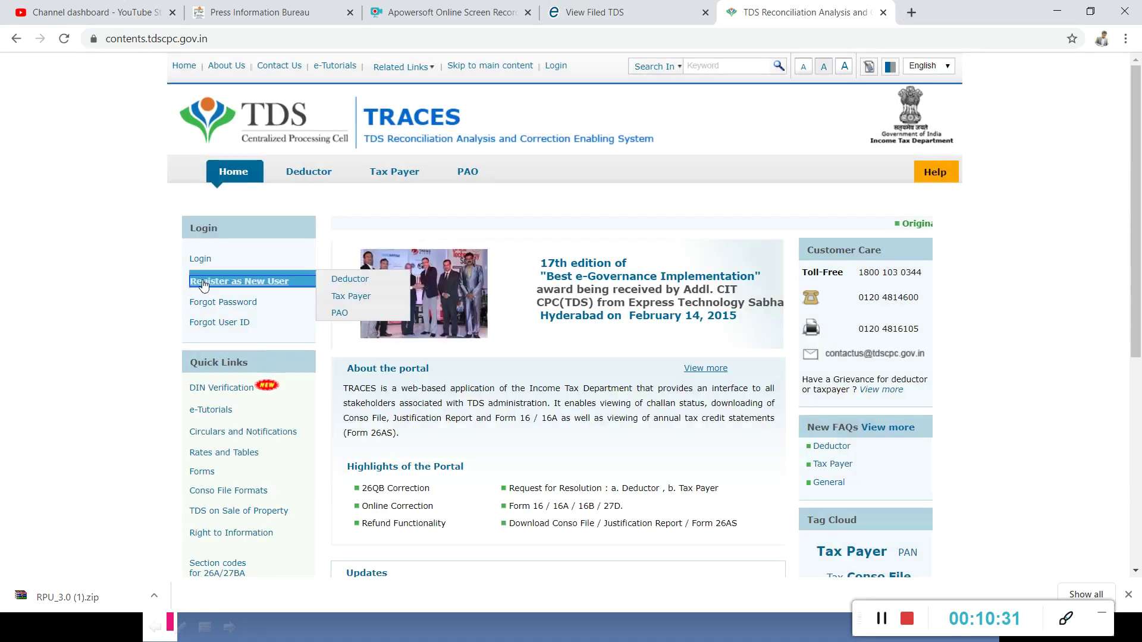
pyautogui.click(353, 282)
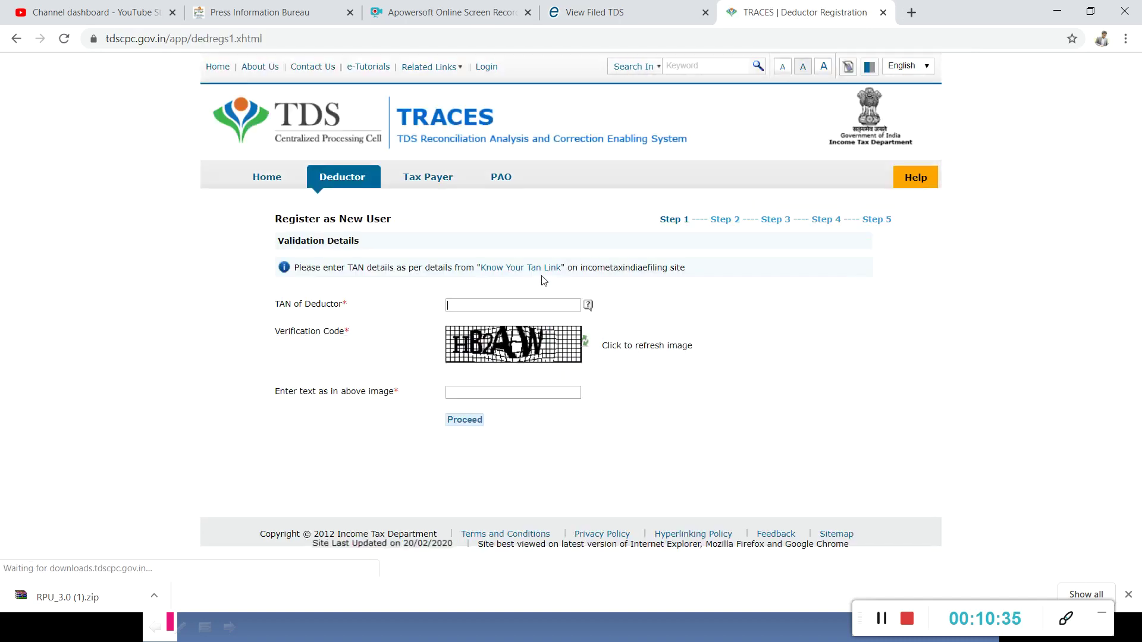